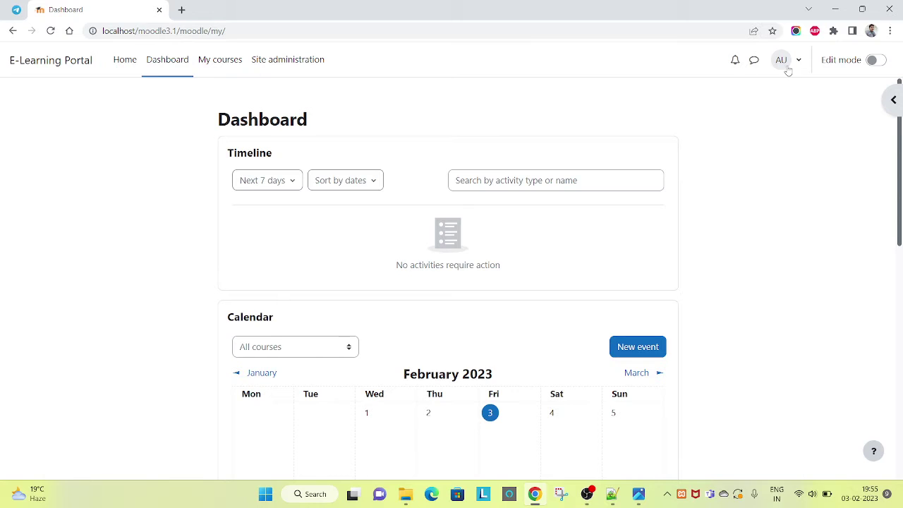
Step: Log out of the E-Learning Portal and open its login page
{"action": "left_click", "coordinate": [800, 65]}
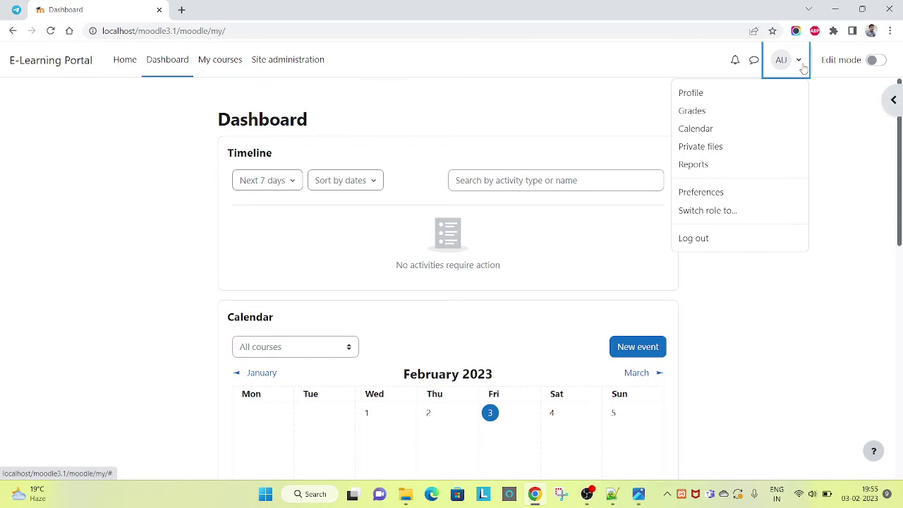
{"action": "left_click", "coordinate": [705, 242]}
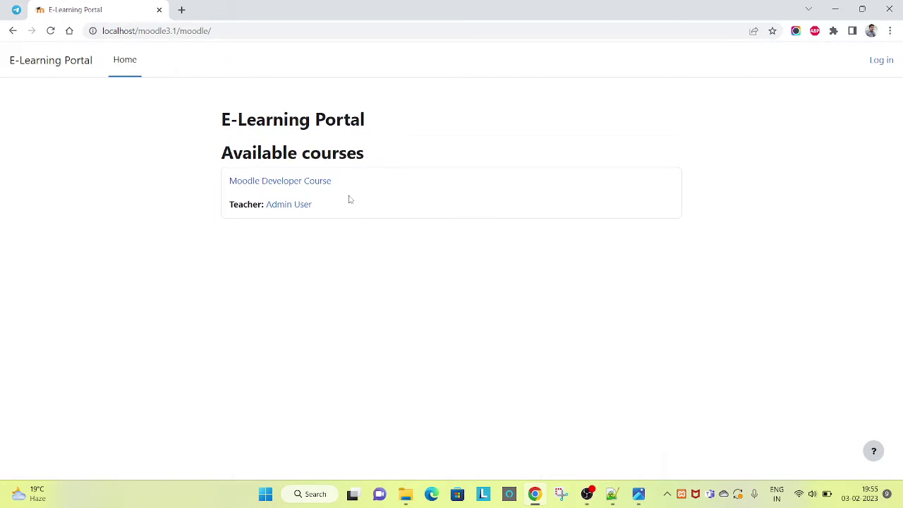
{"action": "left_click", "coordinate": [41, 68]}
{"action": "left_click", "coordinate": [881, 61]}
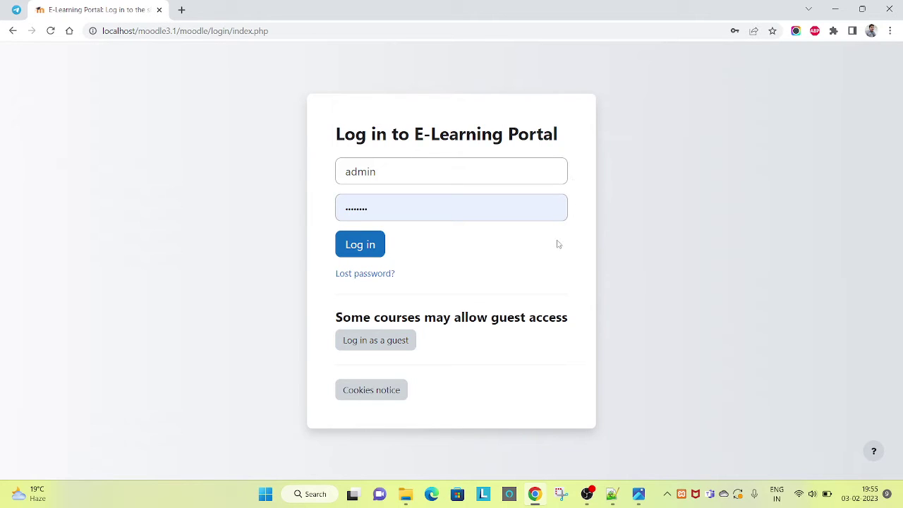
Step: Log in to the E-Learning Portal as admin with the saved credentials
{"action": "left_click", "coordinate": [477, 177]}
{"action": "left_click", "coordinate": [317, 187]}
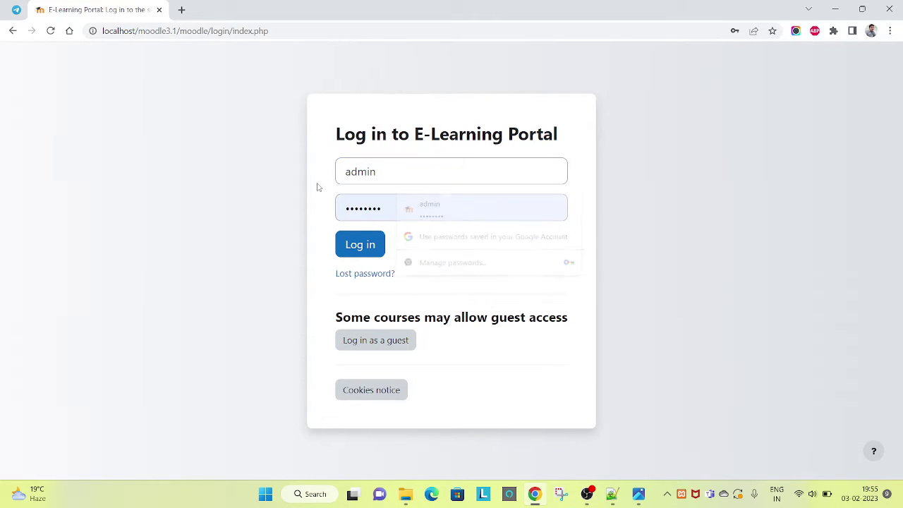
{"action": "left_click", "coordinate": [356, 249]}
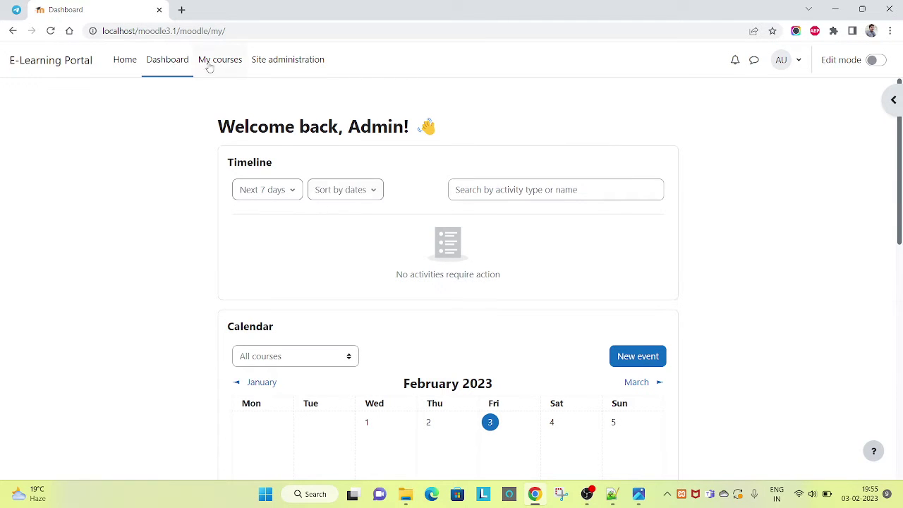
Step: Open the Users section of Site administration
{"action": "left_click", "coordinate": [282, 70]}
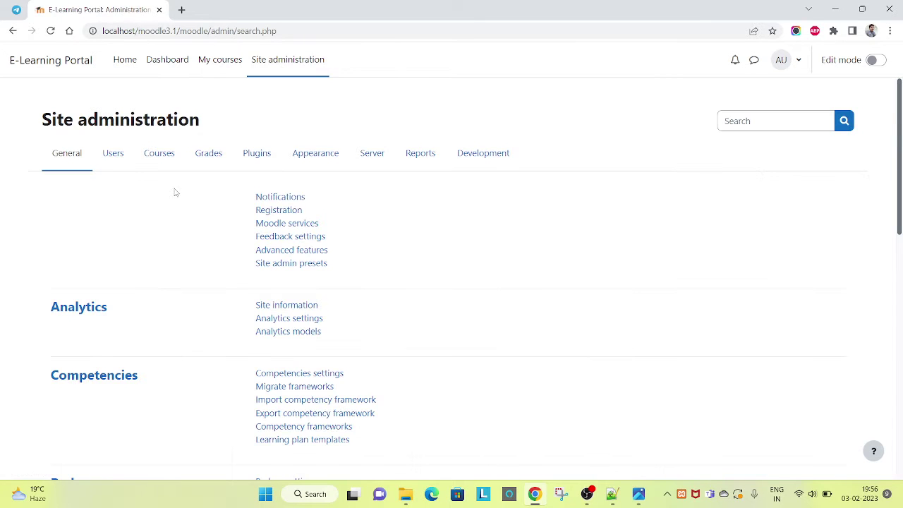
{"action": "left_click", "coordinate": [111, 153]}
{"action": "scroll", "coordinate": [198, 250], "scroll_direction": "down", "scroll_amount": 3}
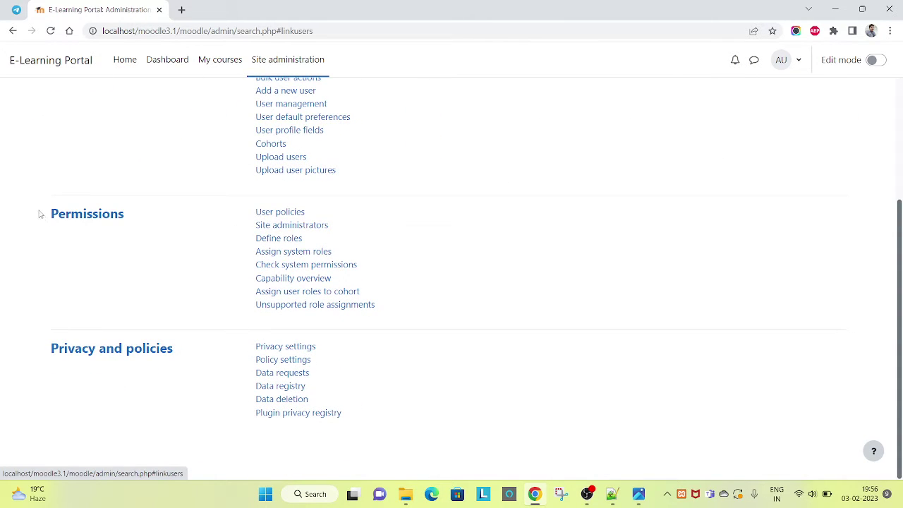
Step: Examine the options listed under Accounts and Permissions in the Users section
{"action": "scroll", "coordinate": [99, 235], "scroll_direction": "up", "scroll_amount": 1}
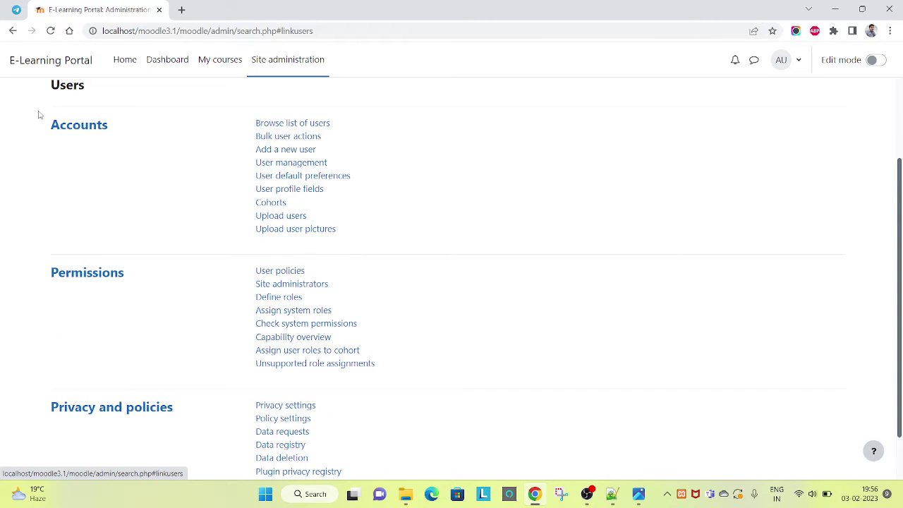
{"action": "left_click_drag", "start_coordinate": [40, 115], "coordinate": [371, 223]}
{"action": "left_click", "coordinate": [377, 233]}
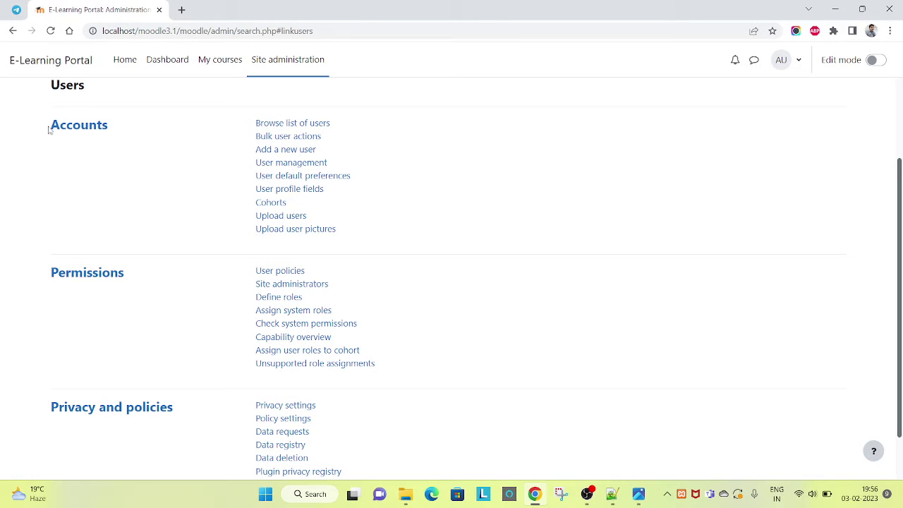
{"action": "left_click_drag", "start_coordinate": [49, 125], "coordinate": [367, 238]}
{"action": "scroll", "coordinate": [165, 297], "scroll_direction": "down", "scroll_amount": 1}
{"action": "left_click", "coordinate": [161, 266]}
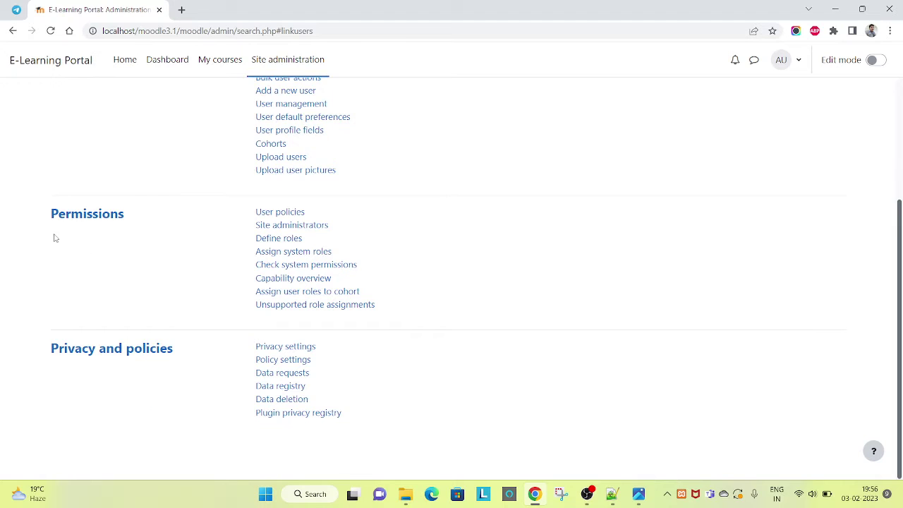
{"action": "left_click_drag", "start_coordinate": [48, 209], "coordinate": [416, 323]}
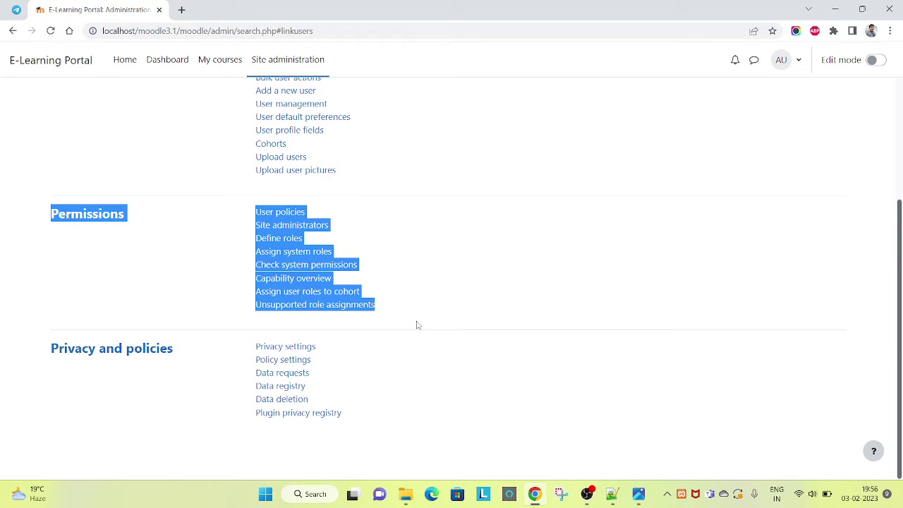
{"action": "left_click", "coordinate": [422, 302]}
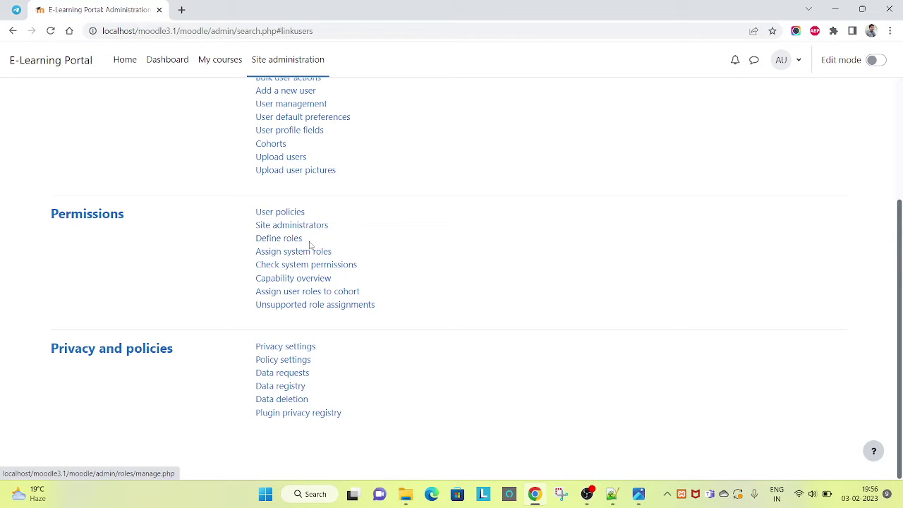
Step: Open the Define roles page and look over the columns of the Manage roles table
{"action": "left_click", "coordinate": [285, 239]}
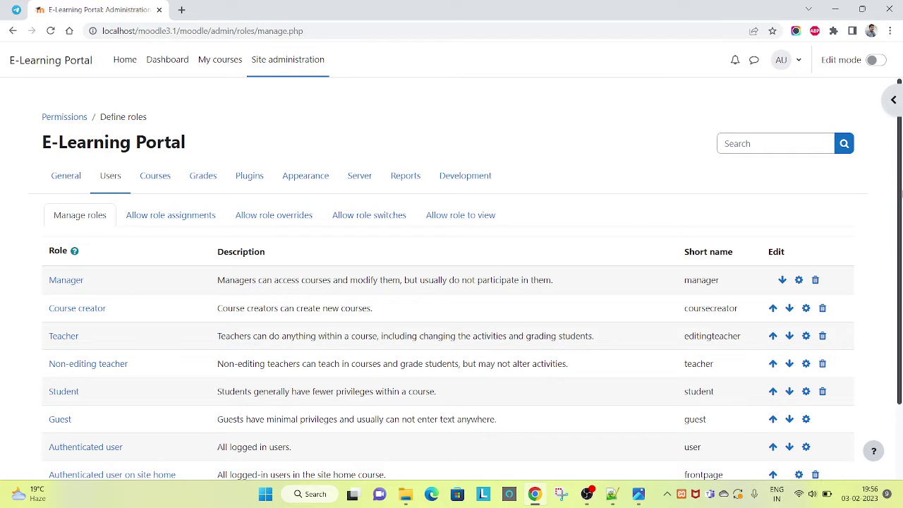
{"action": "scroll", "coordinate": [900, 197], "scroll_direction": "down", "scroll_amount": 2}
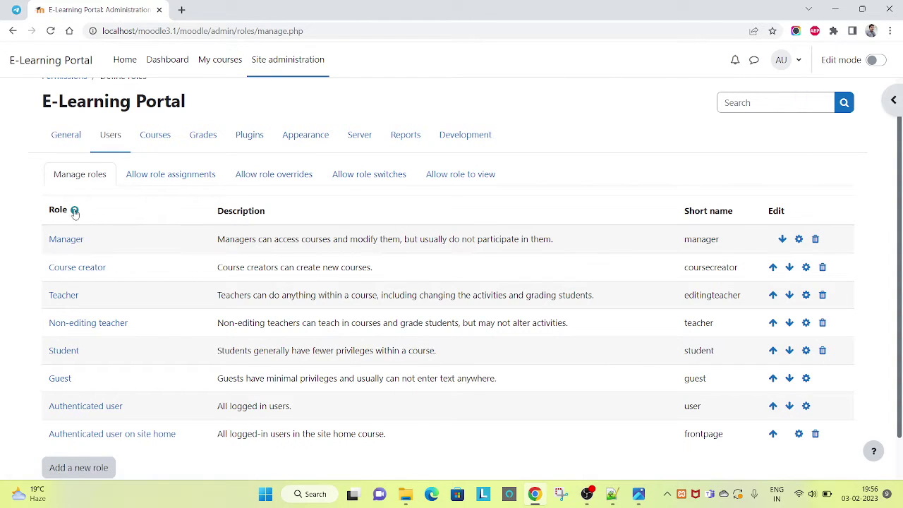
{"action": "double_click", "coordinate": [122, 213]}
{"action": "scroll", "coordinate": [122, 213], "scroll_direction": "down", "scroll_amount": 1}
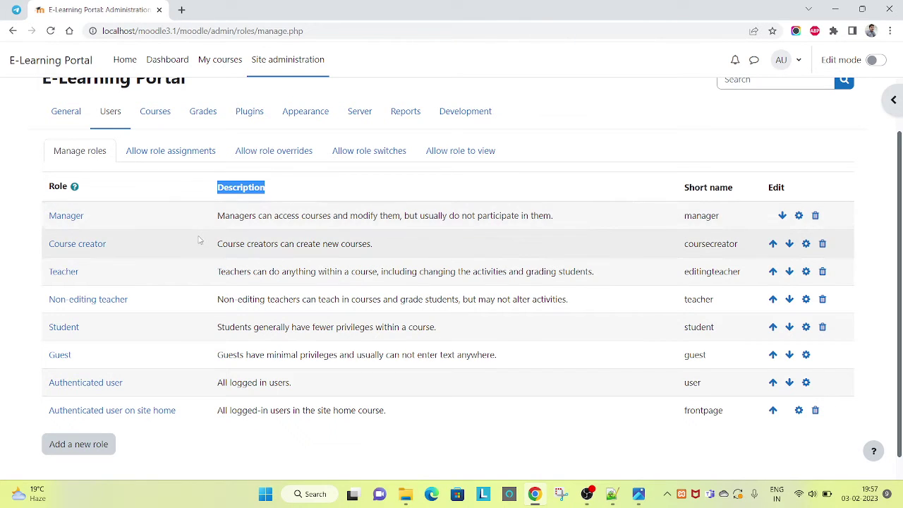
Step: Examine the Manager, Course creator and Teacher roles, and compare the Teacher description with the Non-editing teacher one
{"action": "double_click", "coordinate": [42, 210]}
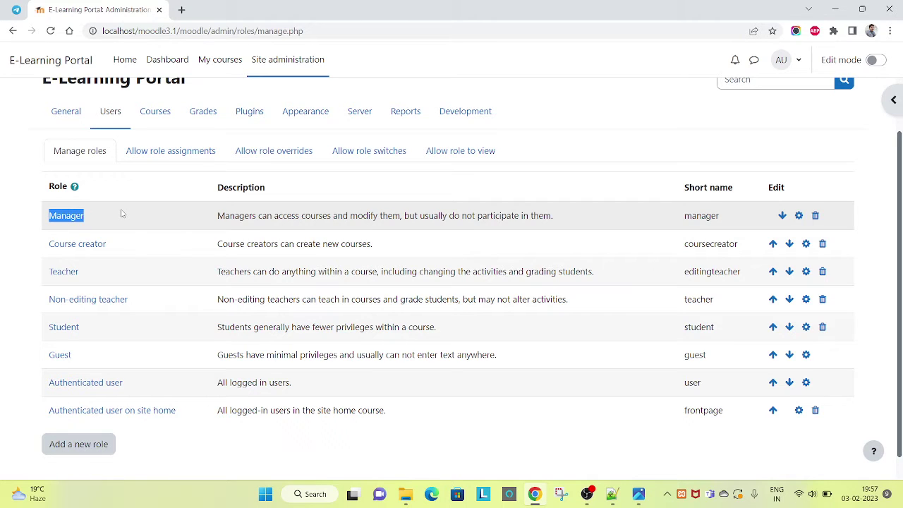
{"action": "triple_click", "coordinate": [124, 251]}
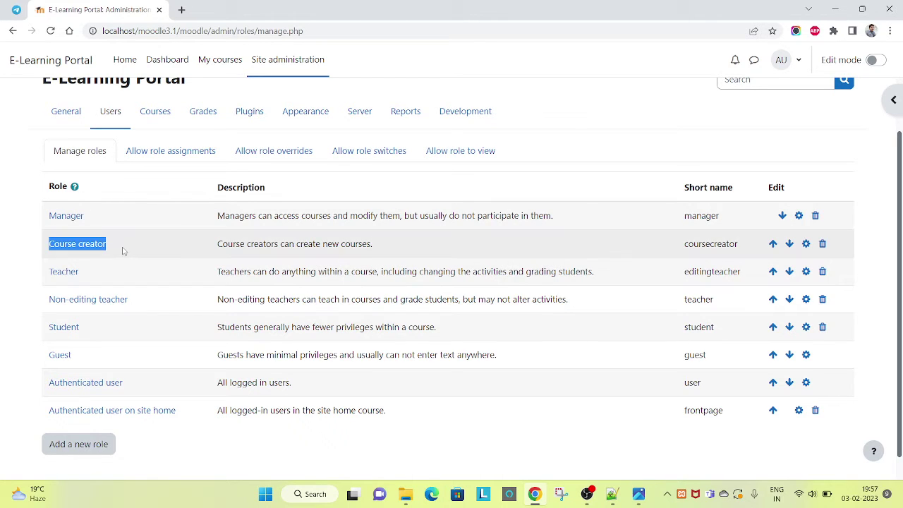
{"action": "left_click", "coordinate": [119, 275]}
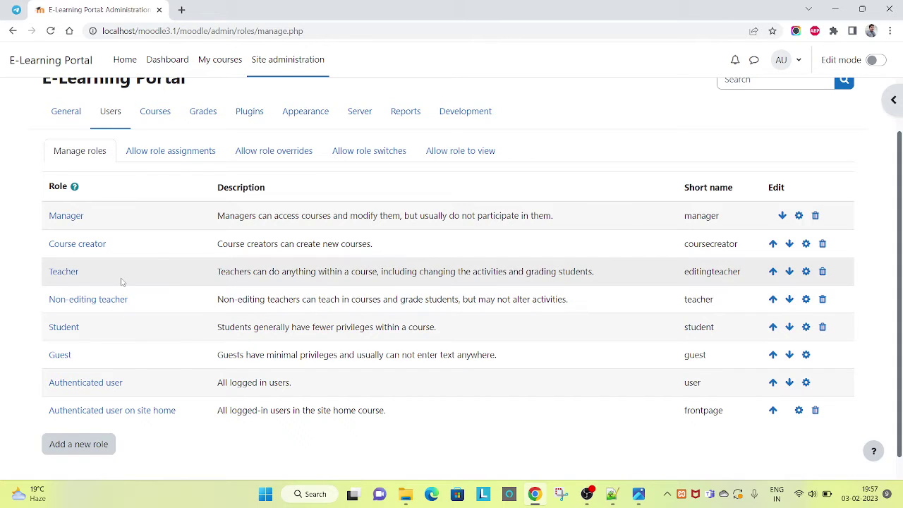
{"action": "triple_click", "coordinate": [115, 277]}
{"action": "left_click_drag", "start_coordinate": [444, 273], "coordinate": [558, 273]}
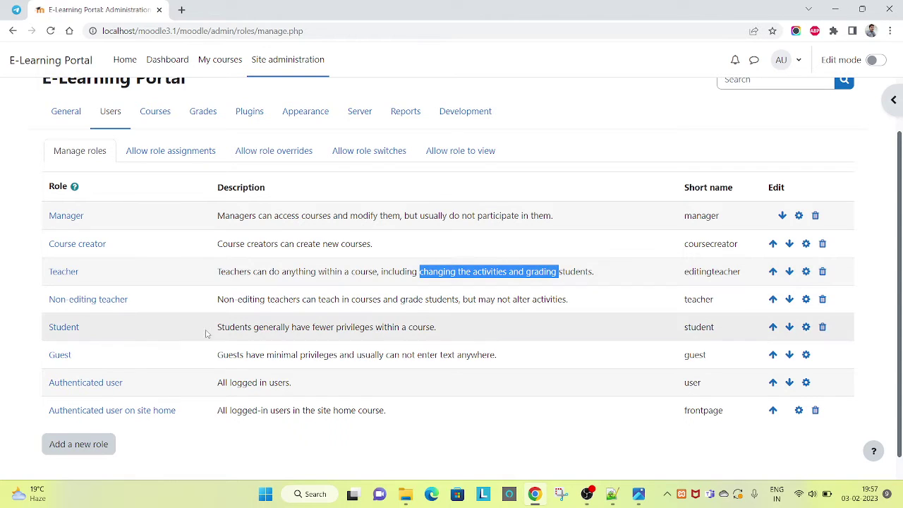
{"action": "triple_click", "coordinate": [158, 299]}
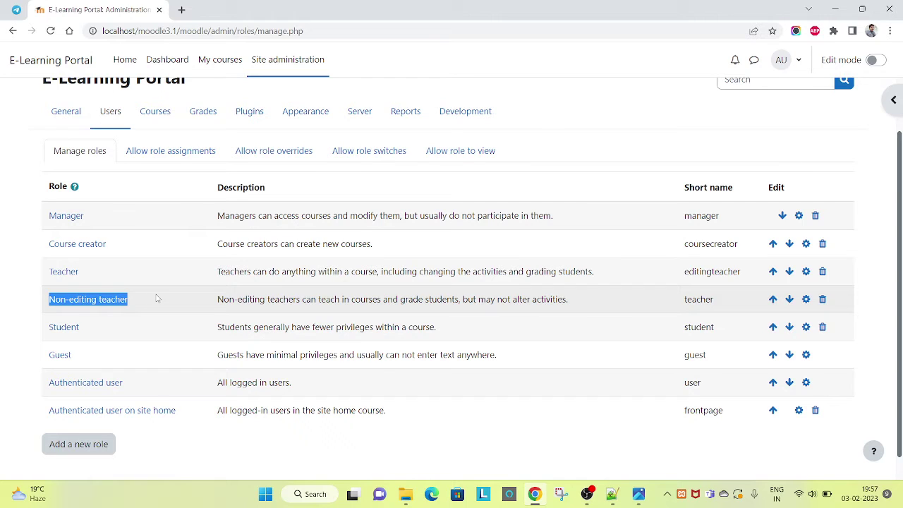
{"action": "left_click_drag", "start_coordinate": [352, 300], "coordinate": [433, 299]}
{"action": "left_click_drag", "start_coordinate": [498, 299], "coordinate": [551, 299]}
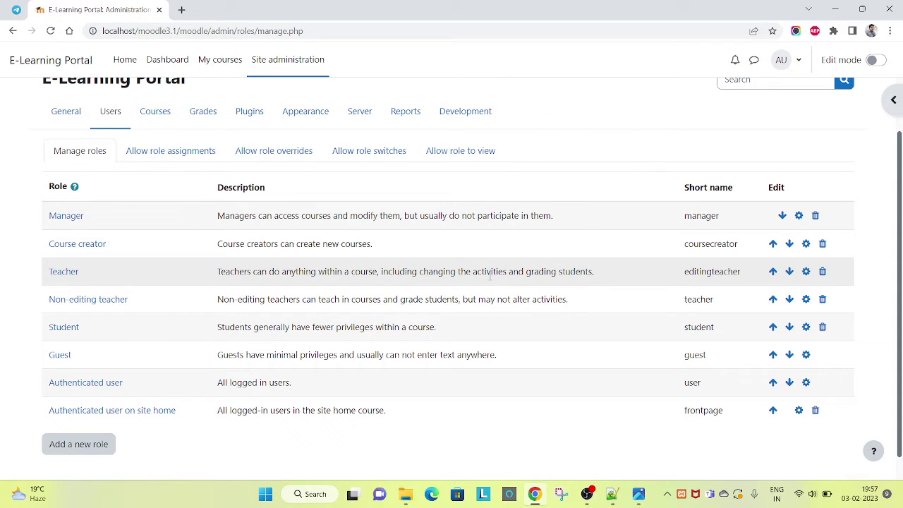
{"action": "double_click", "coordinate": [489, 271]}
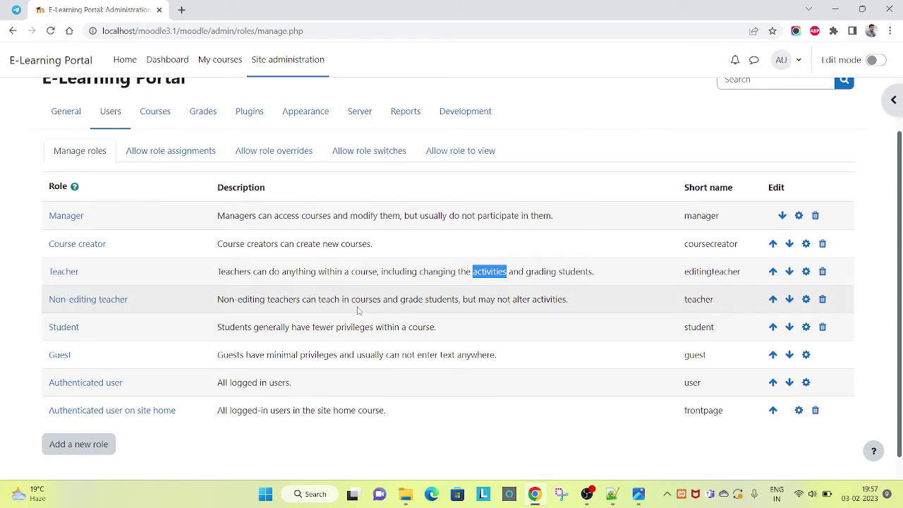
{"action": "left_click_drag", "start_coordinate": [446, 271], "coordinate": [482, 272]}
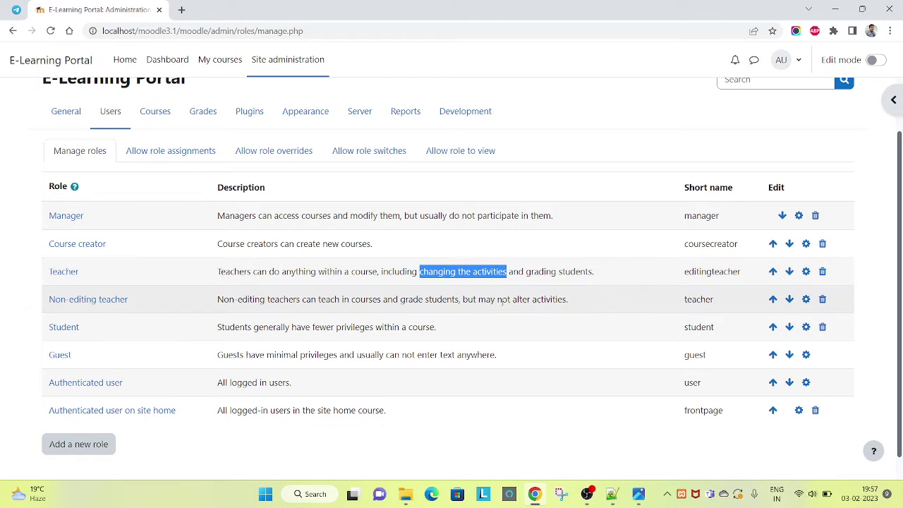
{"action": "left_click_drag", "start_coordinate": [463, 299], "coordinate": [572, 301]}
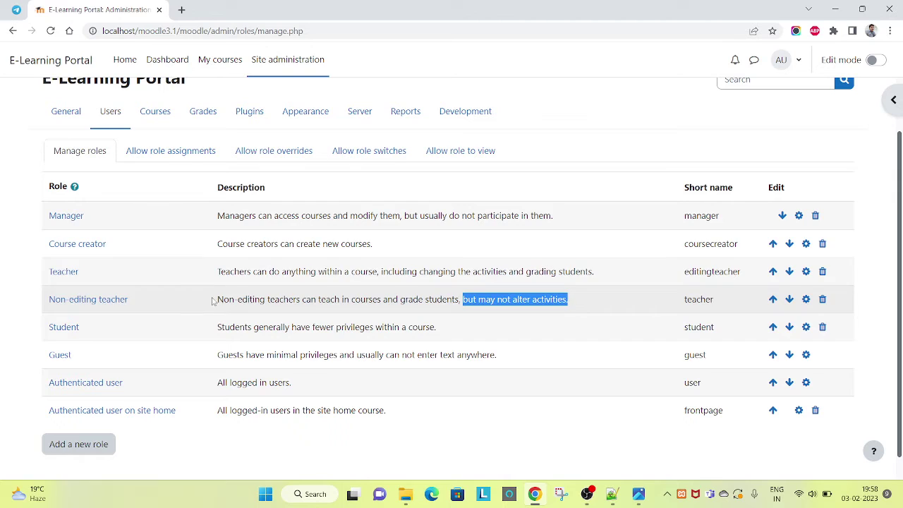
Step: Read the descriptions of the Student, Guest, Authenticated user and Authenticated user on site home roles
{"action": "double_click", "coordinate": [141, 332]}
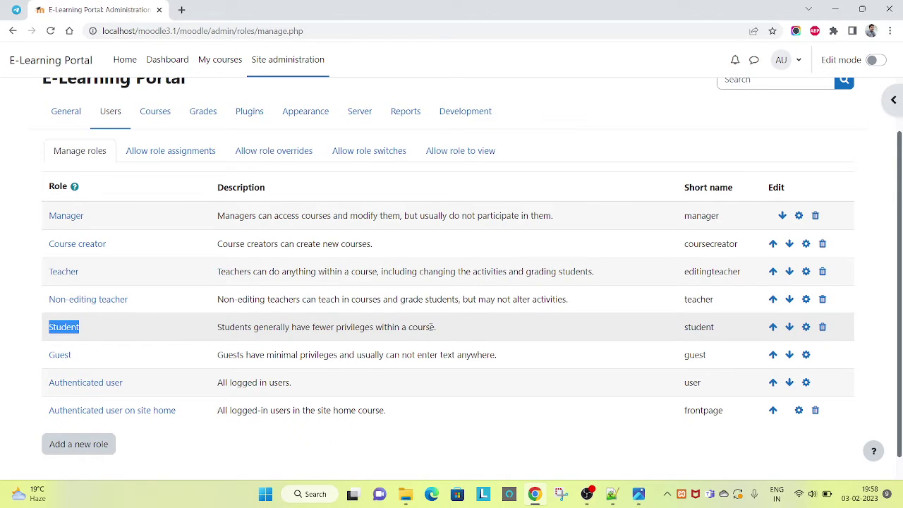
{"action": "triple_click", "coordinate": [438, 326]}
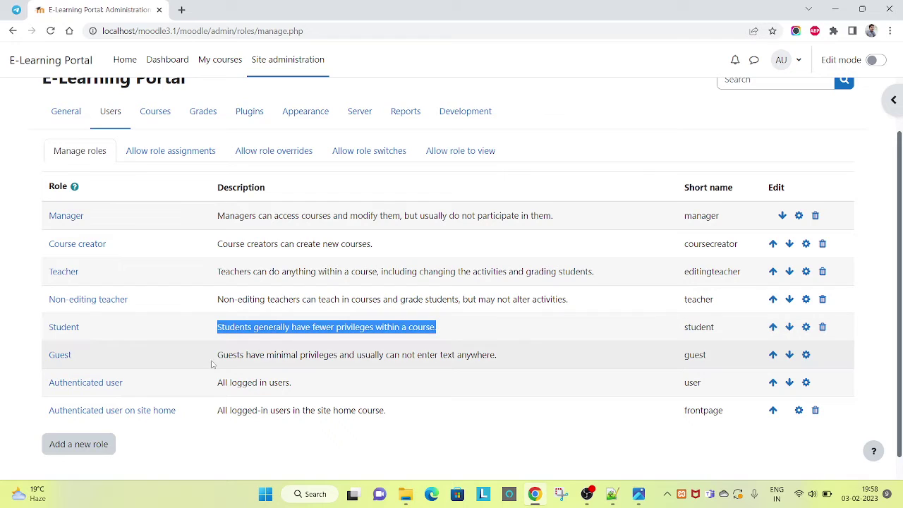
{"action": "left_click", "coordinate": [155, 364]}
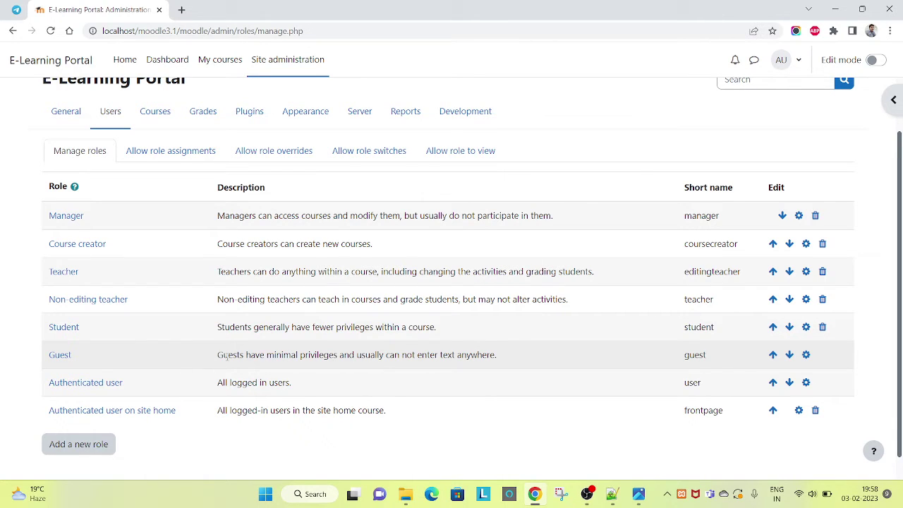
{"action": "left_click_drag", "start_coordinate": [217, 358], "coordinate": [362, 357]}
{"action": "triple_click", "coordinate": [454, 353]}
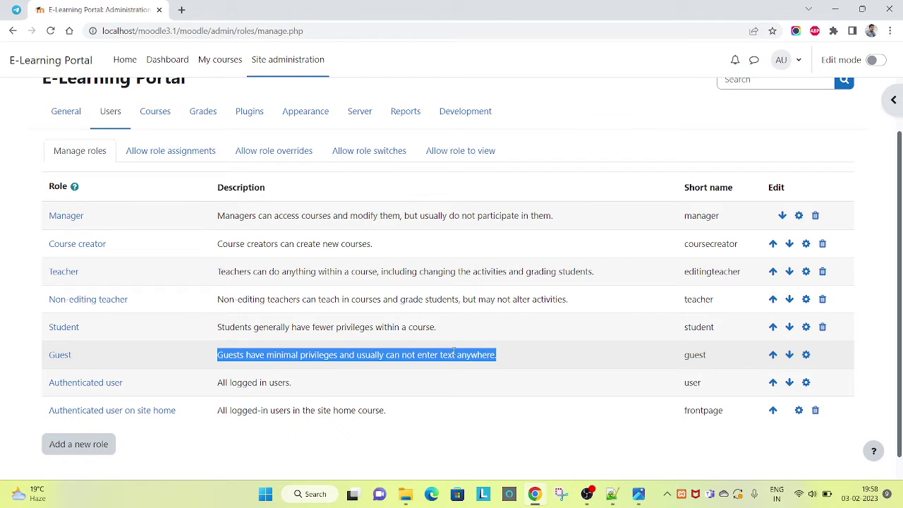
{"action": "triple_click", "coordinate": [179, 387]}
{"action": "triple_click", "coordinate": [240, 383]}
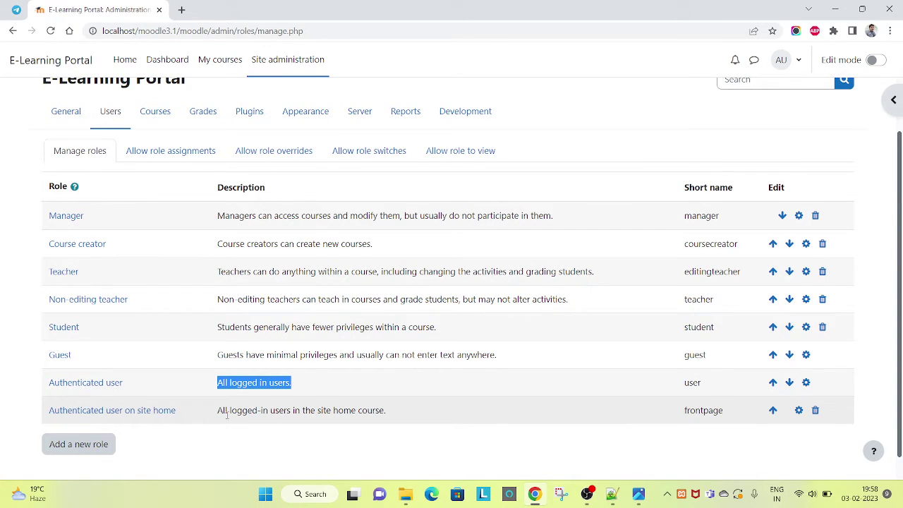
{"action": "left_click_drag", "start_coordinate": [226, 415], "coordinate": [366, 412]}
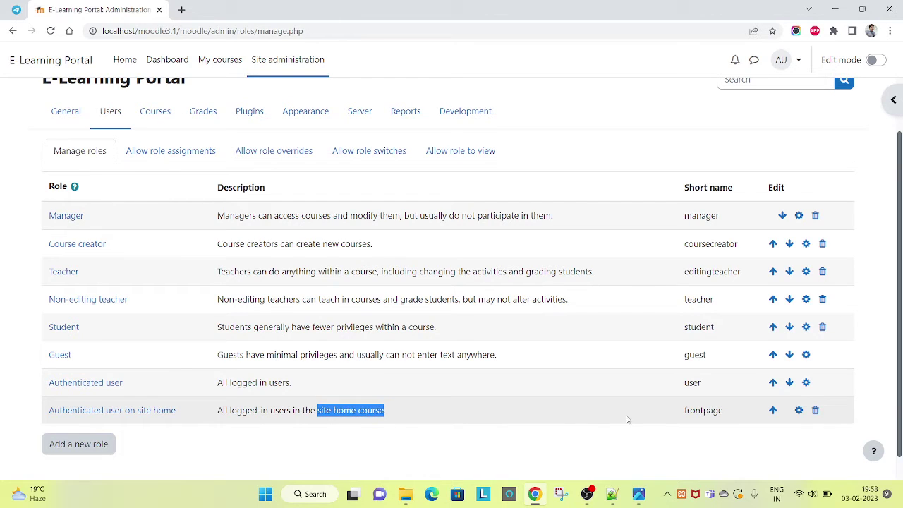
Step: Compare the role names with their short names in the roles table, including those for site home and Manager
{"action": "double_click", "coordinate": [704, 413]}
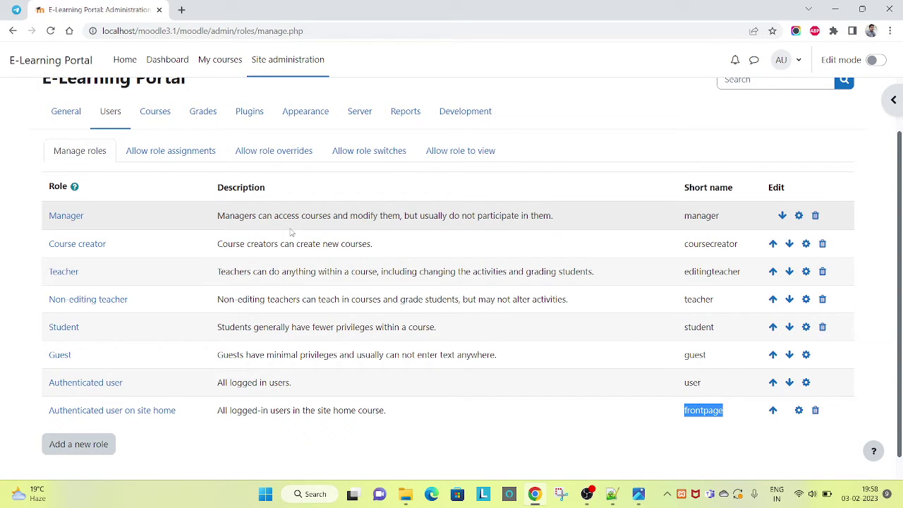
{"action": "double_click", "coordinate": [56, 187]}
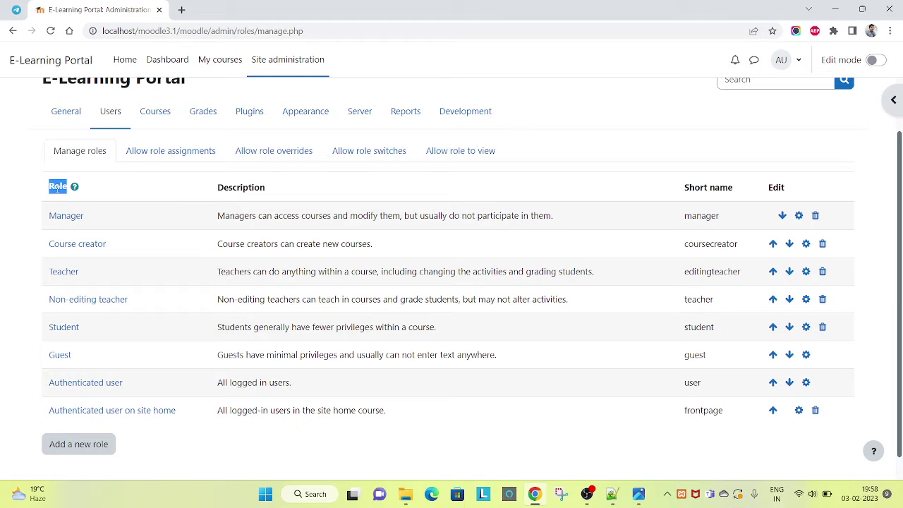
{"action": "left_click", "coordinate": [164, 222]}
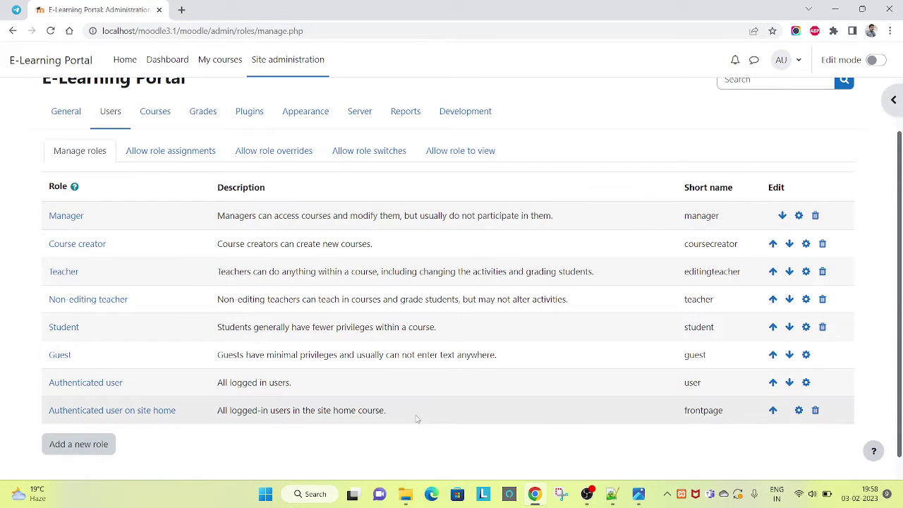
{"action": "left_click_drag", "start_coordinate": [417, 419], "coordinate": [31, 209]}
{"action": "left_click", "coordinate": [31, 208]}
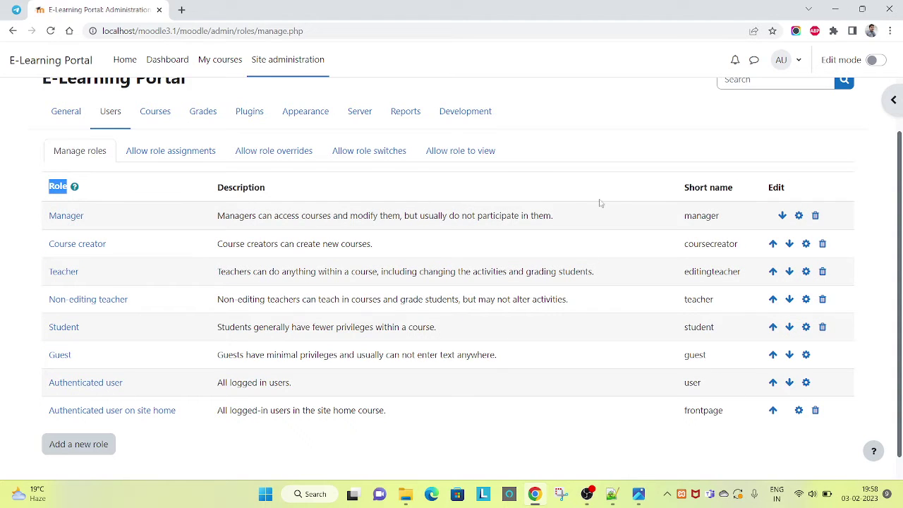
{"action": "double_click", "coordinate": [691, 219]}
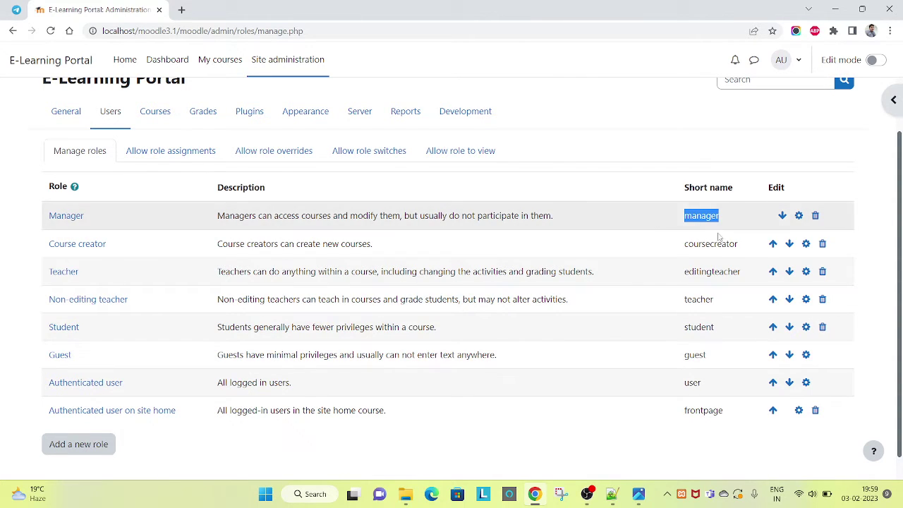
Step: Start adding a new role from the Define roles page
{"action": "scroll", "coordinate": [901, 246], "scroll_direction": "down", "scroll_amount": 1}
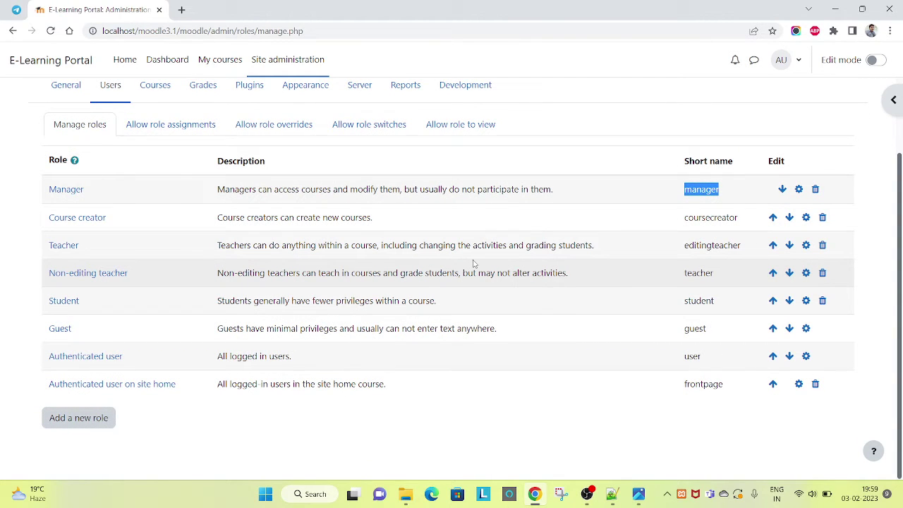
{"action": "double_click", "coordinate": [58, 160]}
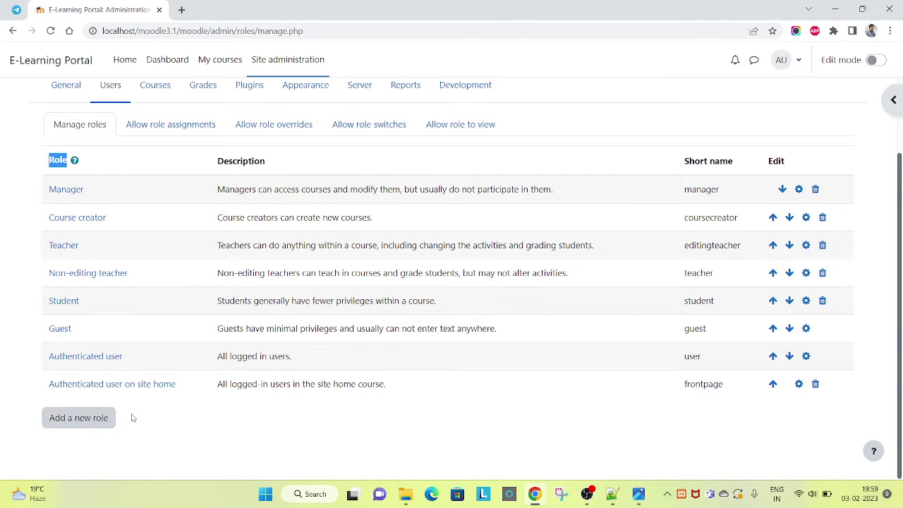
{"action": "left_click", "coordinate": [89, 426]}
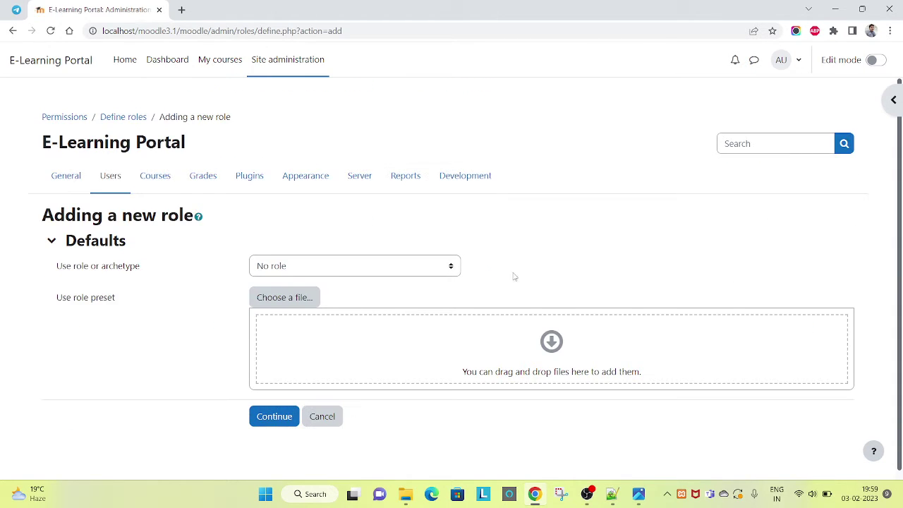
Step: Base the new role on "ARCHETYPE: Course creator" and continue to the role definition form
{"action": "left_click", "coordinate": [454, 267]}
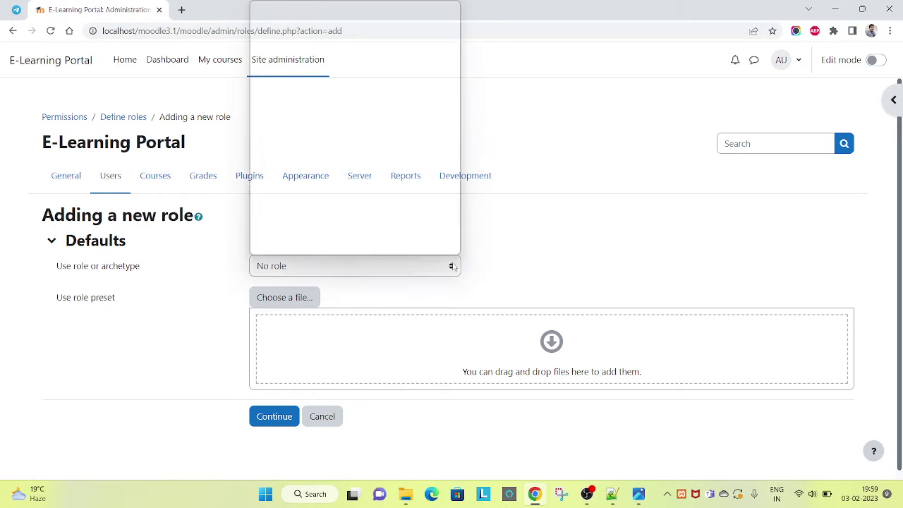
{"action": "left_click", "coordinate": [530, 264]}
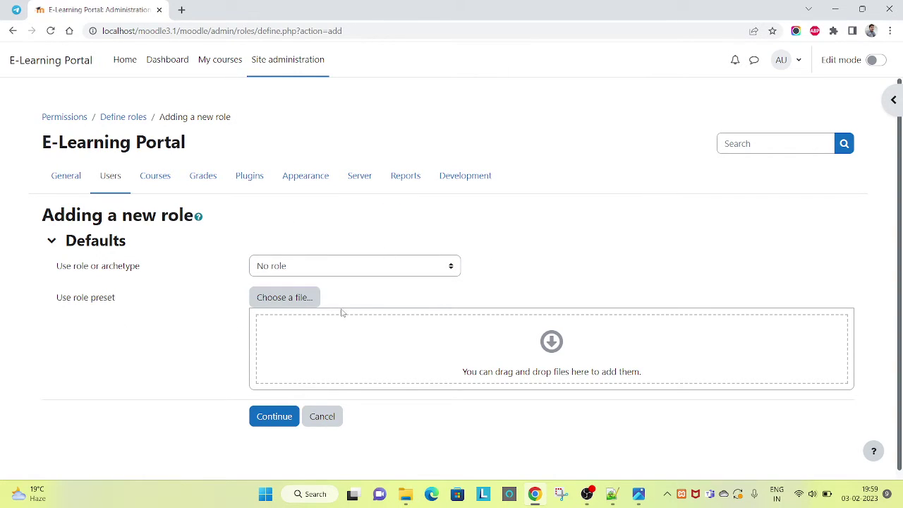
{"action": "left_click_drag", "start_coordinate": [58, 266], "coordinate": [84, 269]}
{"action": "double_click", "coordinate": [122, 268]}
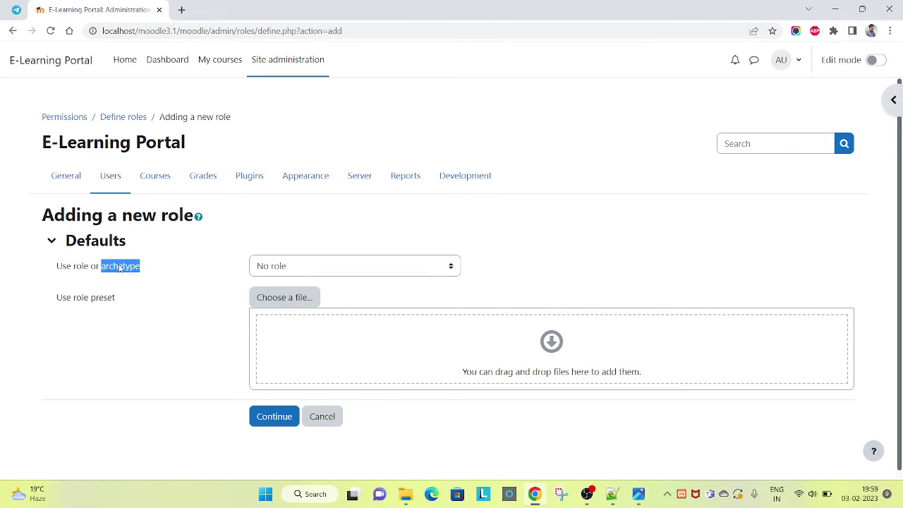
{"action": "left_click", "coordinate": [305, 264]}
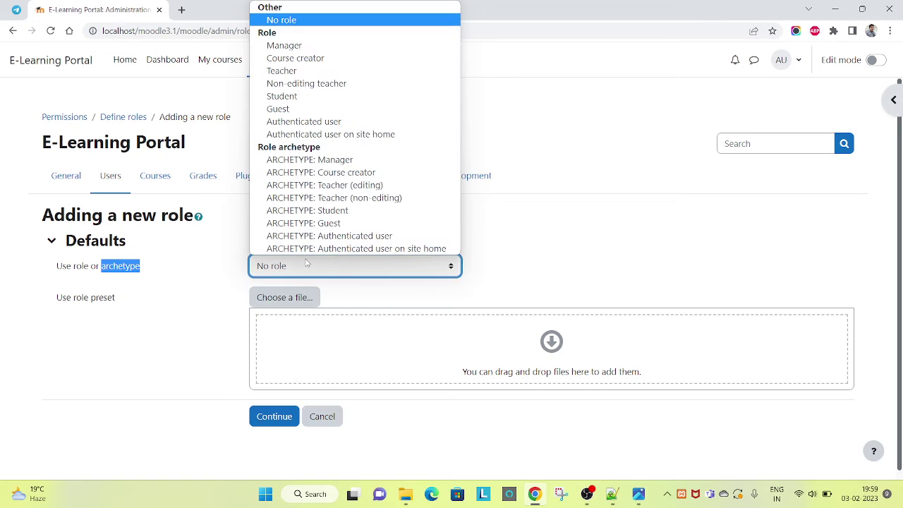
{"action": "left_click", "coordinate": [373, 174]}
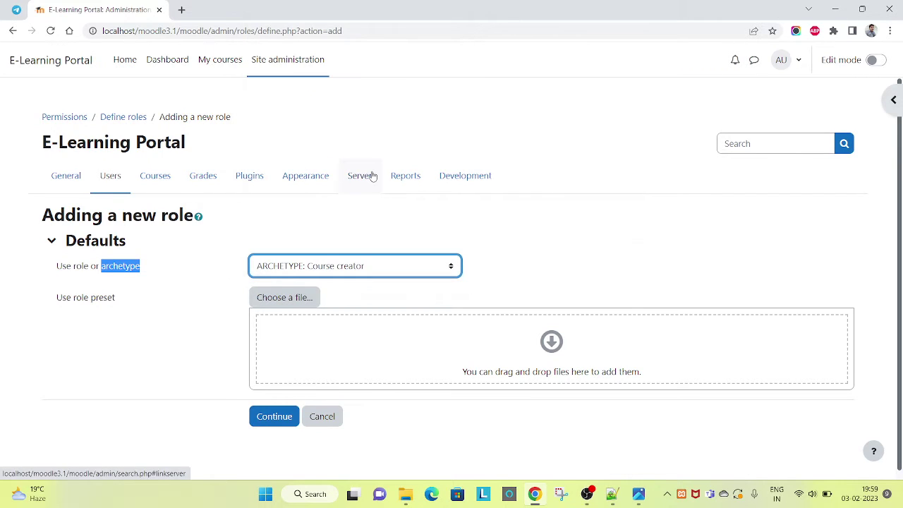
{"action": "left_click", "coordinate": [275, 416]}
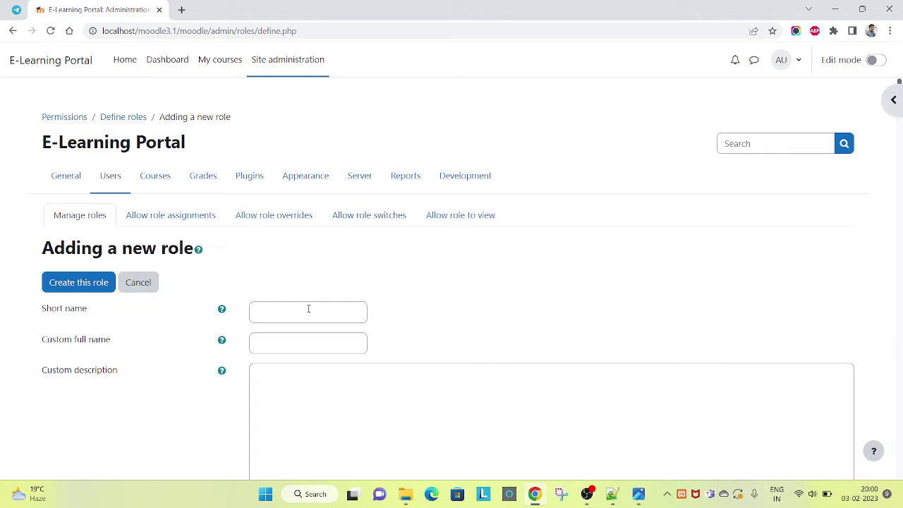
Step: Examine the new role's context types, the role assignment, override, switch and view lists, and the capability permissions with their risks
{"action": "scroll", "coordinate": [247, 336], "scroll_direction": "down", "scroll_amount": 5}
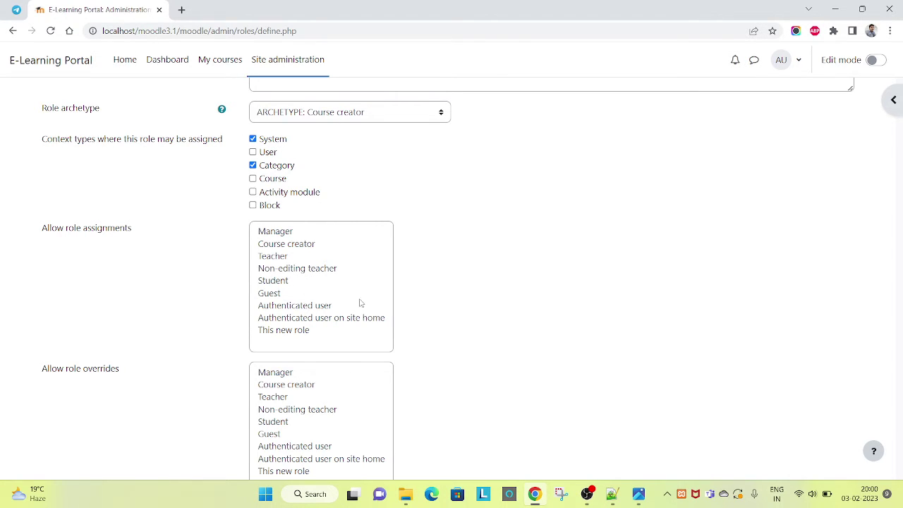
{"action": "scroll", "coordinate": [359, 303], "scroll_direction": "down", "scroll_amount": 9}
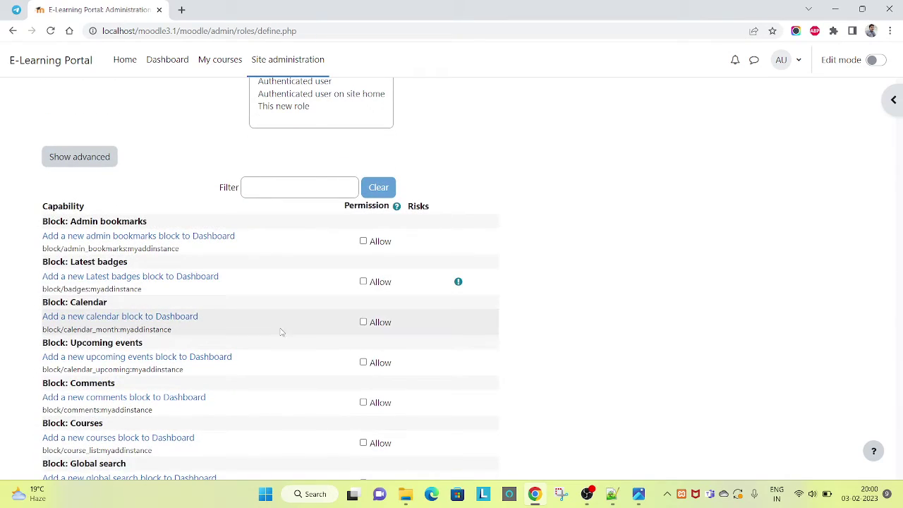
{"action": "scroll", "coordinate": [369, 347], "scroll_direction": "down", "scroll_amount": 7}
{"action": "scroll", "coordinate": [313, 302], "scroll_direction": "up", "scroll_amount": 4}
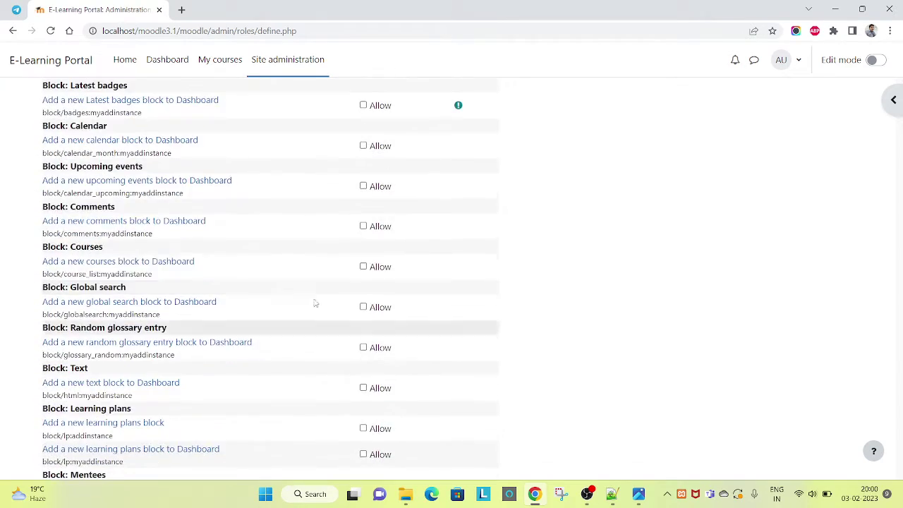
{"action": "scroll", "coordinate": [302, 226], "scroll_direction": "down", "scroll_amount": 12}
{"action": "scroll", "coordinate": [381, 282], "scroll_direction": "down", "scroll_amount": 5}
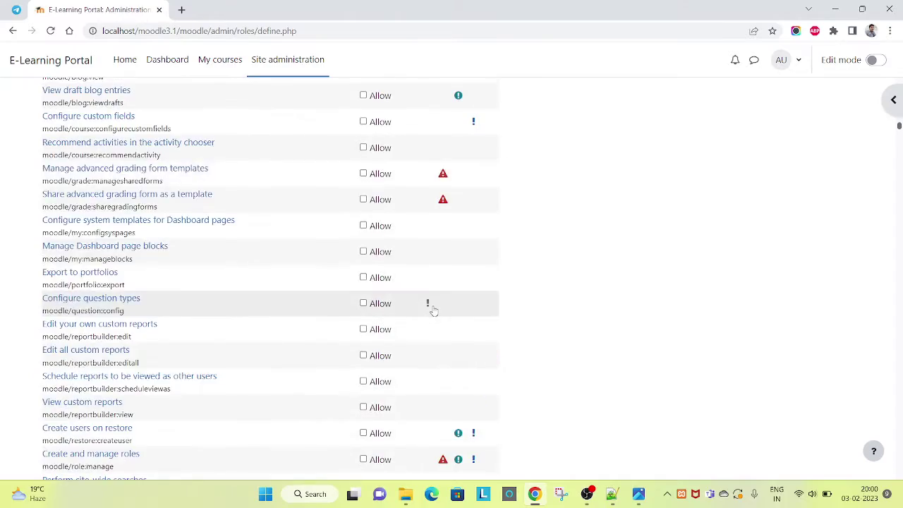
{"action": "scroll", "coordinate": [416, 261], "scroll_direction": "up", "scroll_amount": 2}
{"action": "scroll", "coordinate": [400, 323], "scroll_direction": "down", "scroll_amount": 10}
{"action": "scroll", "coordinate": [388, 350], "scroll_direction": "down", "scroll_amount": 3}
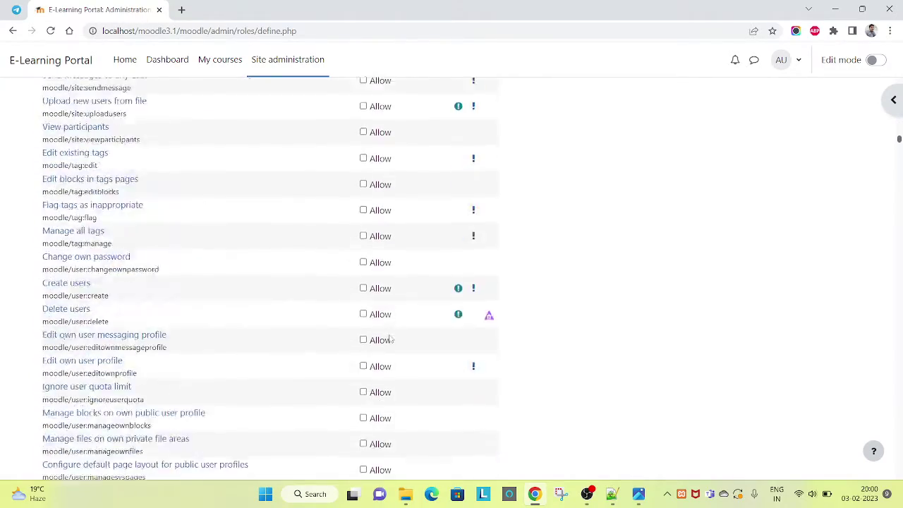
{"action": "scroll", "coordinate": [381, 268], "scroll_direction": "up", "scroll_amount": 7}
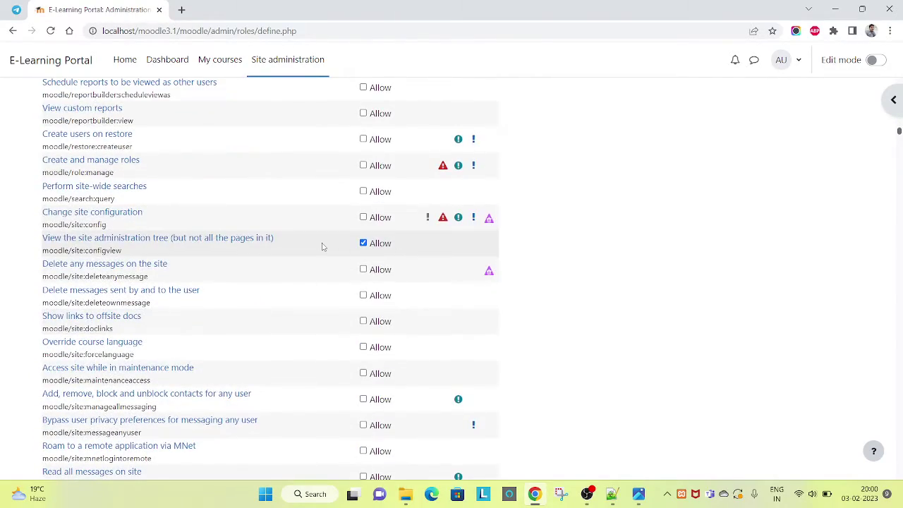
{"action": "scroll", "coordinate": [342, 246], "scroll_direction": "up", "scroll_amount": 15}
{"action": "scroll", "coordinate": [343, 247], "scroll_direction": "up", "scroll_amount": 20}
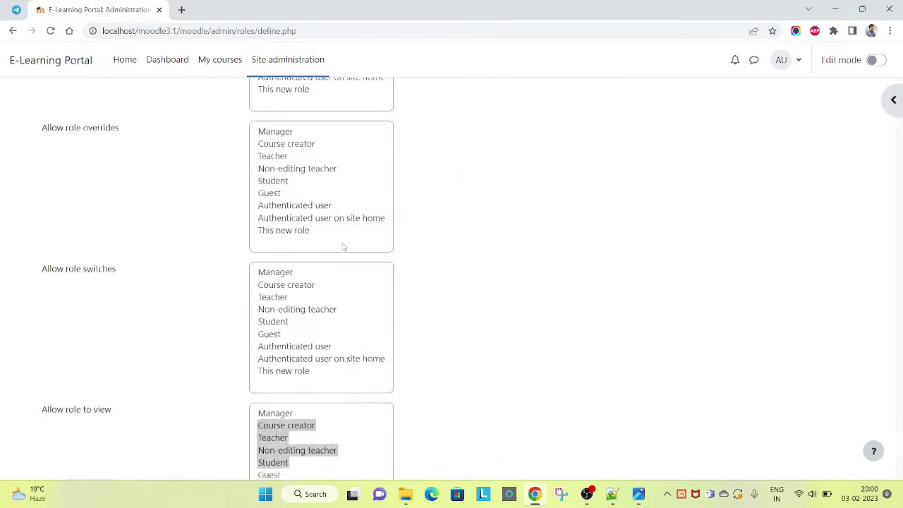
{"action": "scroll", "coordinate": [346, 247], "scroll_direction": "down", "scroll_amount": 3}
{"action": "scroll", "coordinate": [346, 246], "scroll_direction": "down", "scroll_amount": 10}
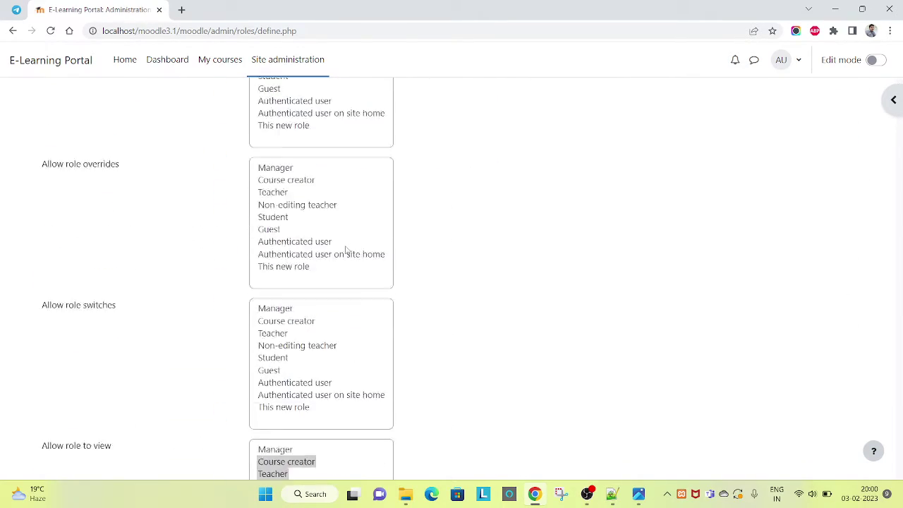
{"action": "scroll", "coordinate": [341, 321], "scroll_direction": "up", "scroll_amount": 12}
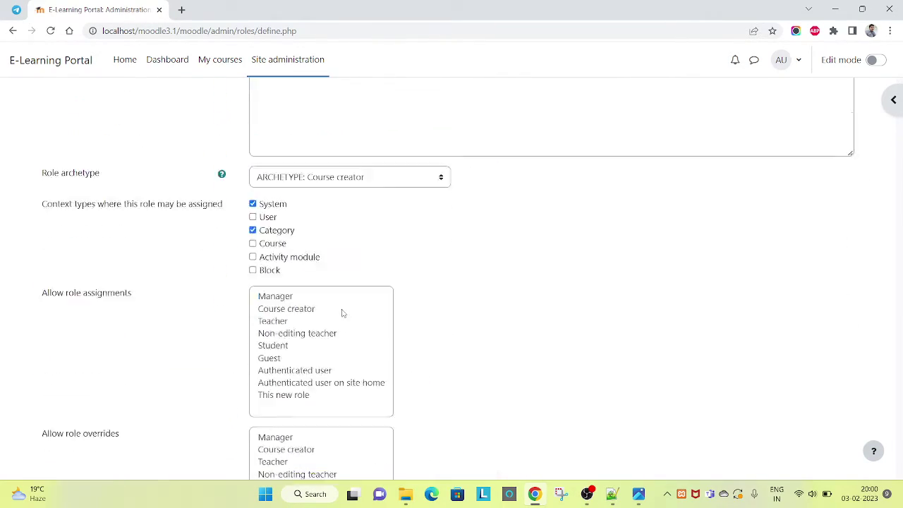
Step: Enter the new role's short name as "Course Creator - " followed by the person's first name
{"action": "left_click", "coordinate": [319, 312]}
{"action": "scroll", "coordinate": [327, 285], "scroll_direction": "down", "scroll_amount": 2}
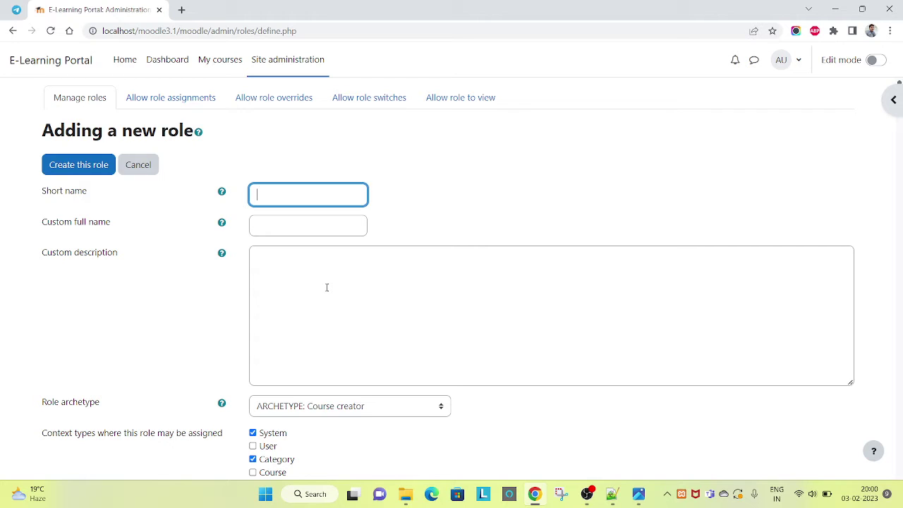
{"action": "type", "text": "C"}
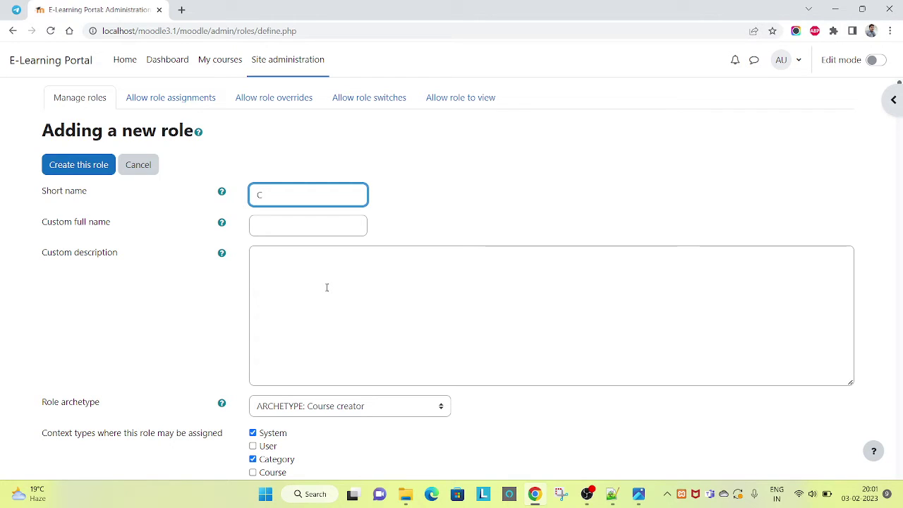
{"action": "type", "text": "oure"}
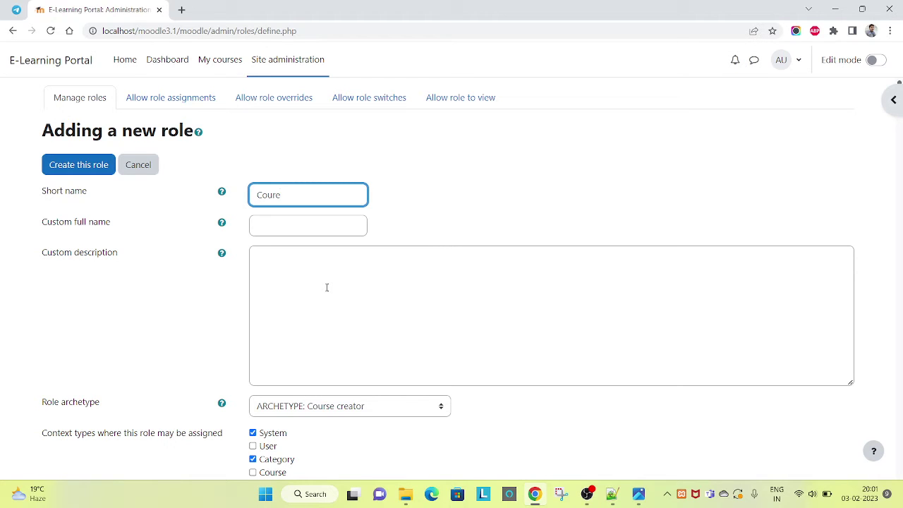
{"action": "key", "text": "BackSpace"}
{"action": "type", "text": "se Cte"}
{"action": "key", "text": "BackSpace"}
{"action": "type", "text": "reater ="}
{"action": "key", "text": "BackSpace"}
{"action": "key", "text": "BackSpace"}
{"action": "key", "text": "BackSpace"}
{"action": "type", "text": "tor"}
{"action": "key", "text": "BackSpace"}
{"action": "key", "text": "BackSpace"}
{"action": "key", "text": "BackSpace"}
{"action": "key", "text": "BackSpace"}
{"action": "key", "text": "BackSpace"}
{"action": "key", "text": "BackSpace"}
{"action": "type", "text": "re"}
{"action": "type", "text": "ater"}
{"action": "type", "text": "or"}
{"action": "type", "text": " - Tr"}
{"action": "key", "text": "BackSpace"}
{"action": "type", "text": "Ram"}
Step: Copy the role's short name into the custom full name and the custom description
{"action": "left_click", "coordinate": [317, 226]}
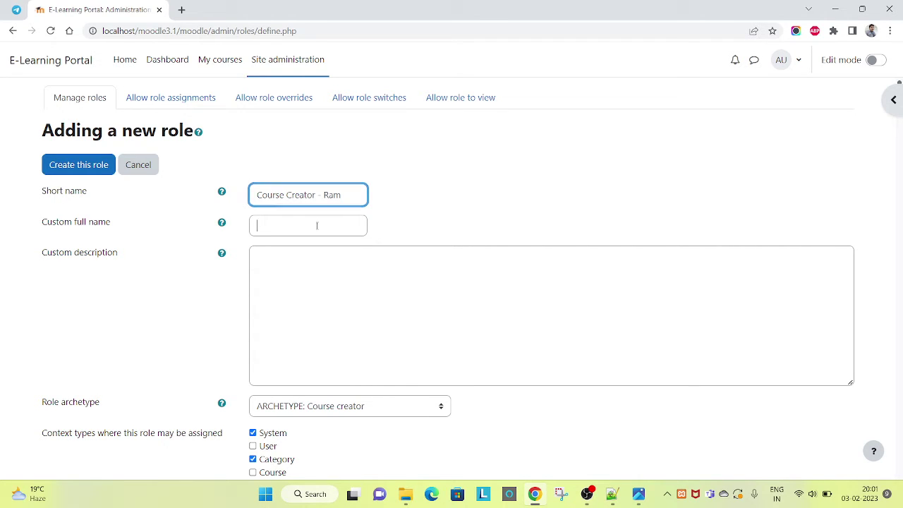
{"action": "double_click", "coordinate": [341, 195]}
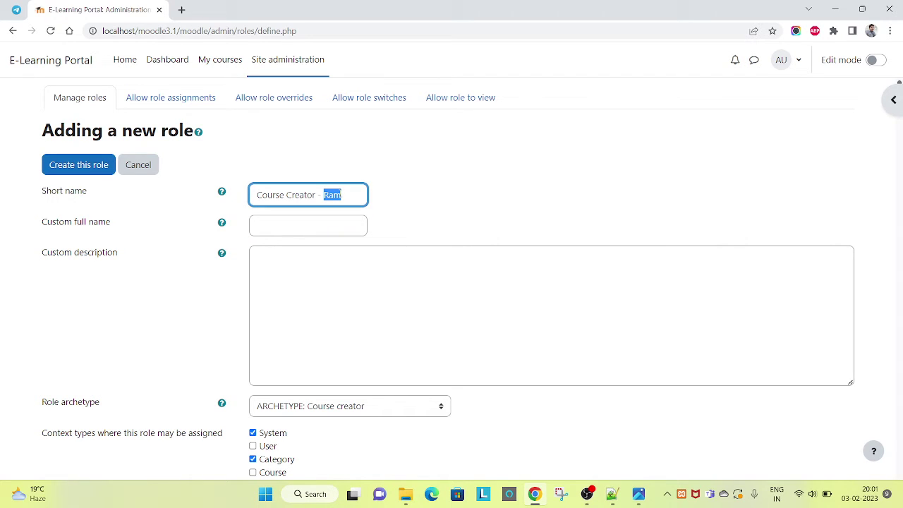
{"action": "left_click", "coordinate": [289, 224]}
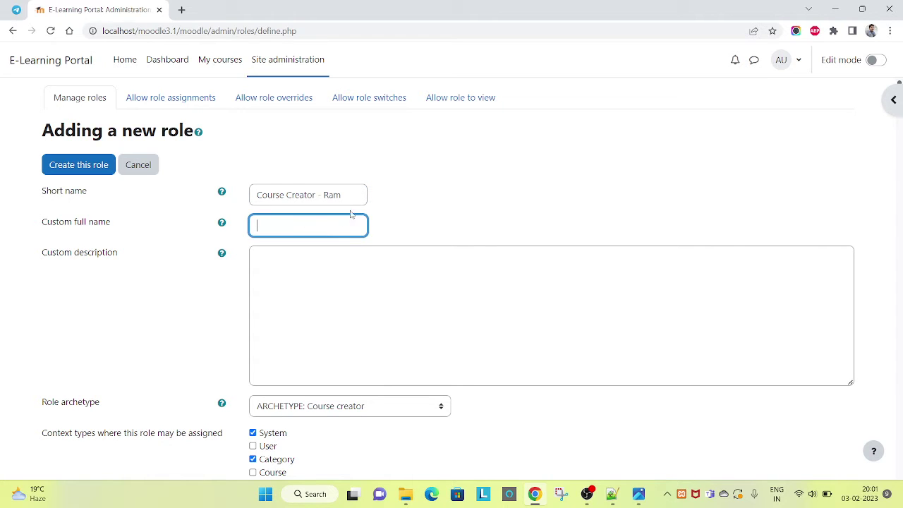
{"action": "triple_click", "coordinate": [325, 192]}
{"action": "key", "text": "ctrl+c"}
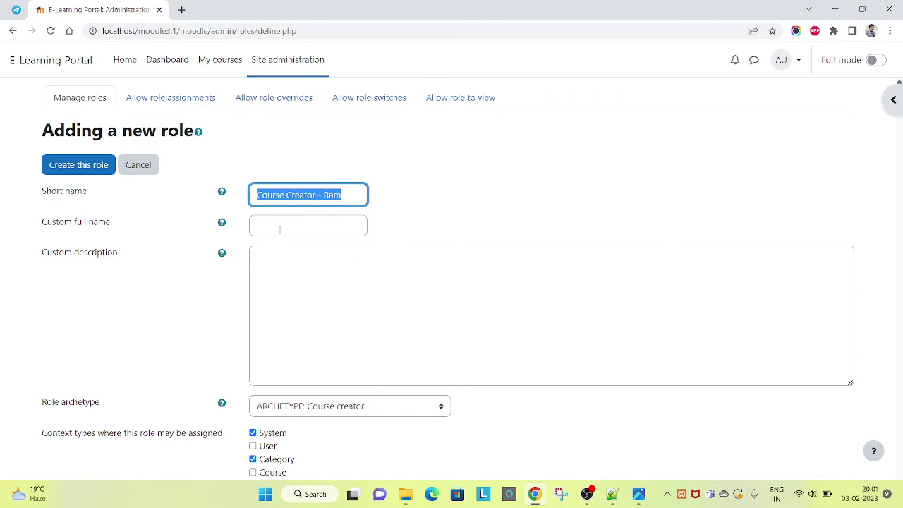
{"action": "left_click", "coordinate": [278, 228]}
{"action": "key", "text": "ctrl+v"}
{"action": "left_click", "coordinate": [303, 280]}
{"action": "key", "text": "ctrl+v"}
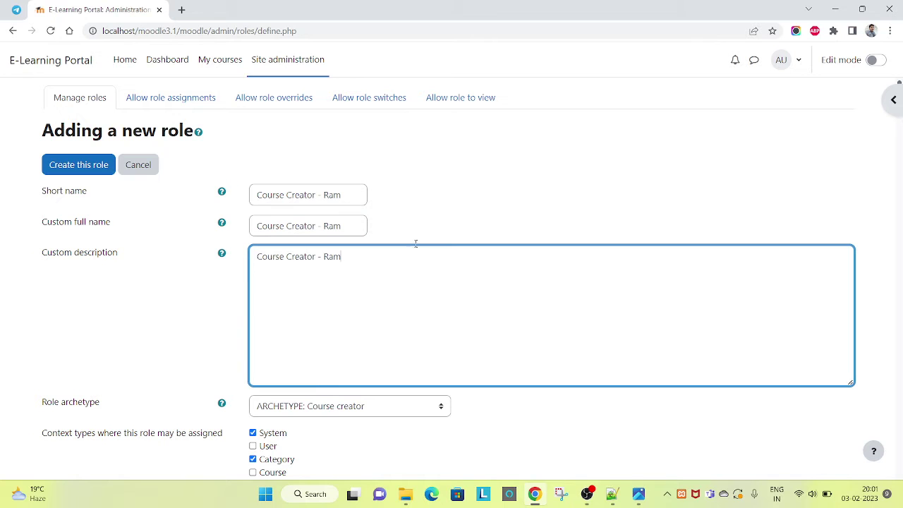
Step: Create the new role, keeping the context types and permissions preset by the Course creator archetype
{"action": "scroll", "coordinate": [829, 152], "scroll_direction": "down", "scroll_amount": 8}
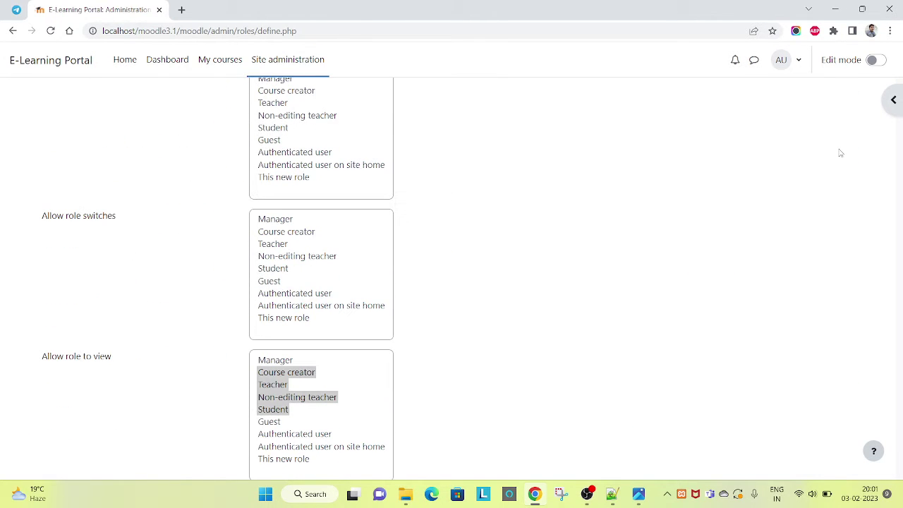
{"action": "scroll", "coordinate": [829, 156], "scroll_direction": "down", "scroll_amount": 10}
{"action": "scroll", "coordinate": [901, 191], "scroll_direction": "down", "scroll_amount": 15}
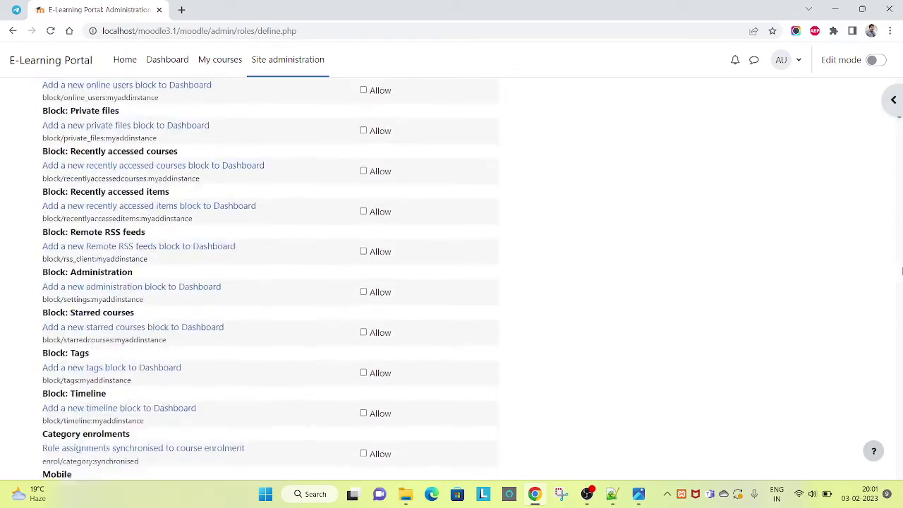
{"action": "scroll", "coordinate": [899, 129], "scroll_direction": "down", "scroll_amount": 15}
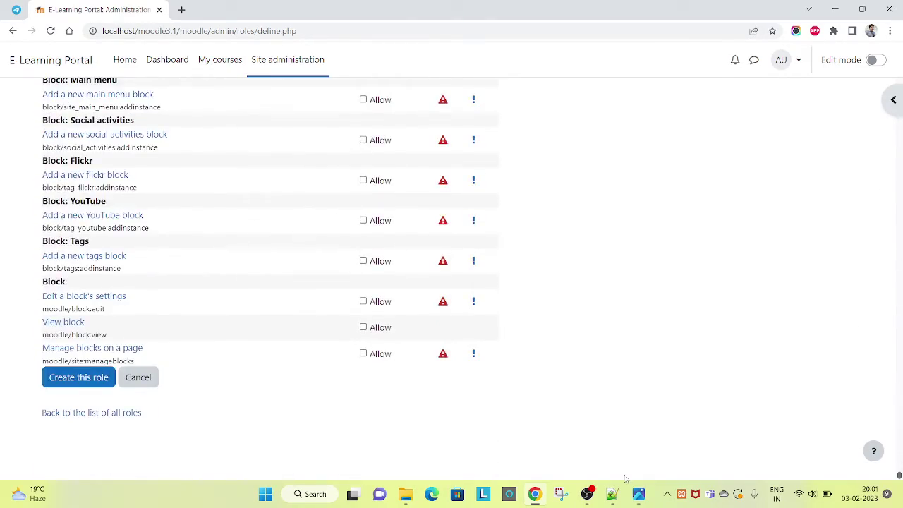
{"action": "left_click", "coordinate": [80, 379]}
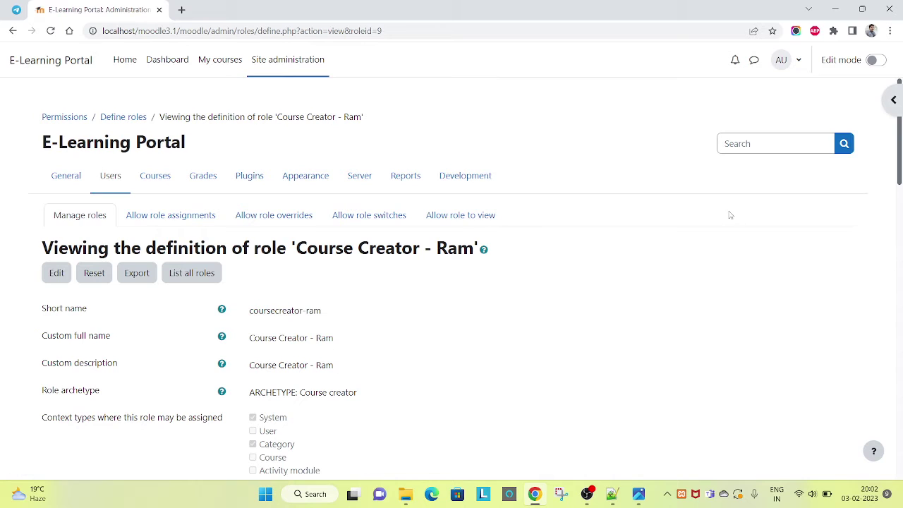
Step: Return to the Define roles page in the Users administration and check the new course creator role's entry in the roles table
{"action": "scroll", "coordinate": [494, 184], "scroll_direction": "down", "scroll_amount": 1}
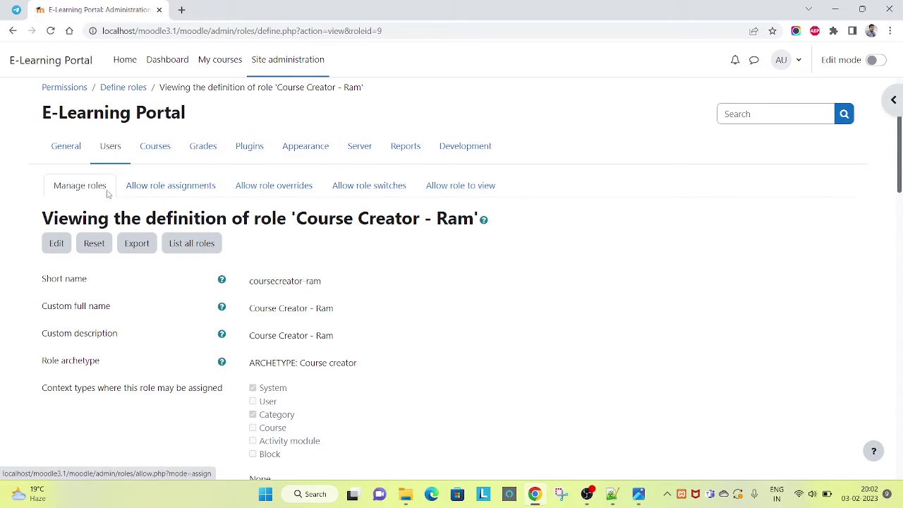
{"action": "left_click", "coordinate": [109, 151]}
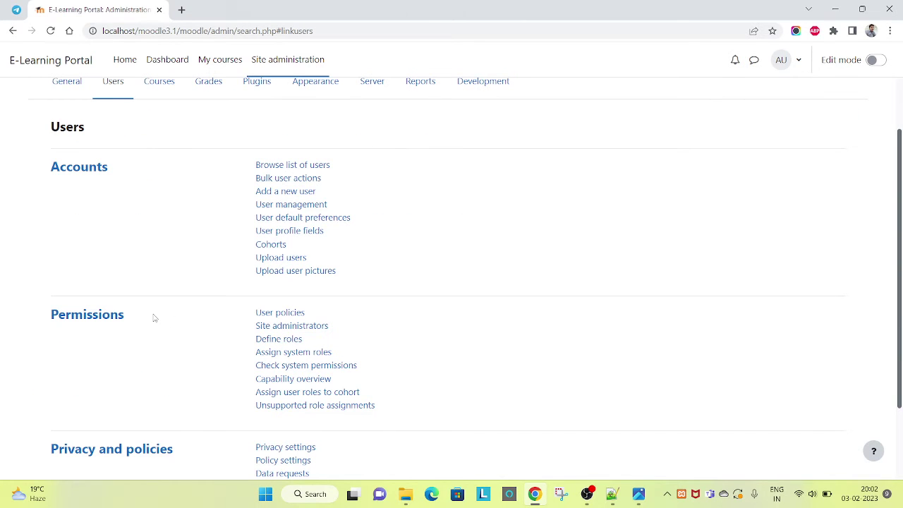
{"action": "left_click", "coordinate": [285, 344]}
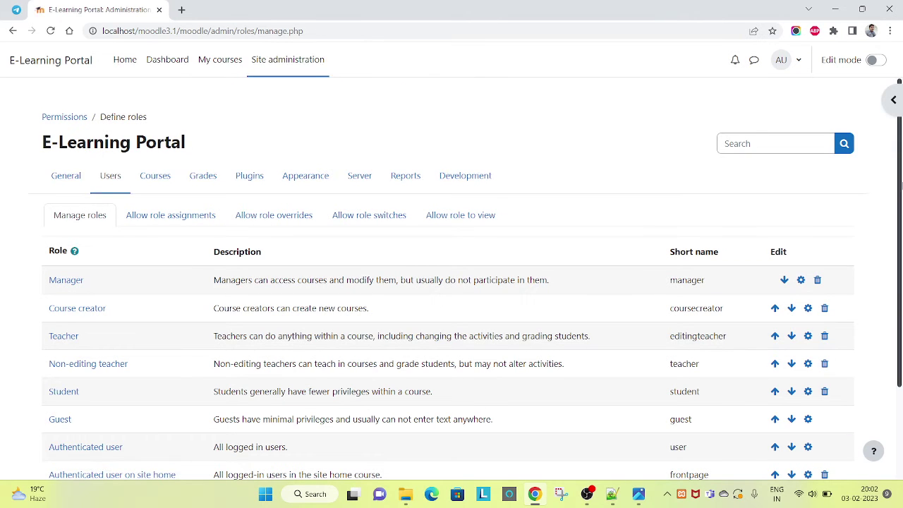
{"action": "left_click_drag", "start_coordinate": [900, 188], "coordinate": [900, 262]}
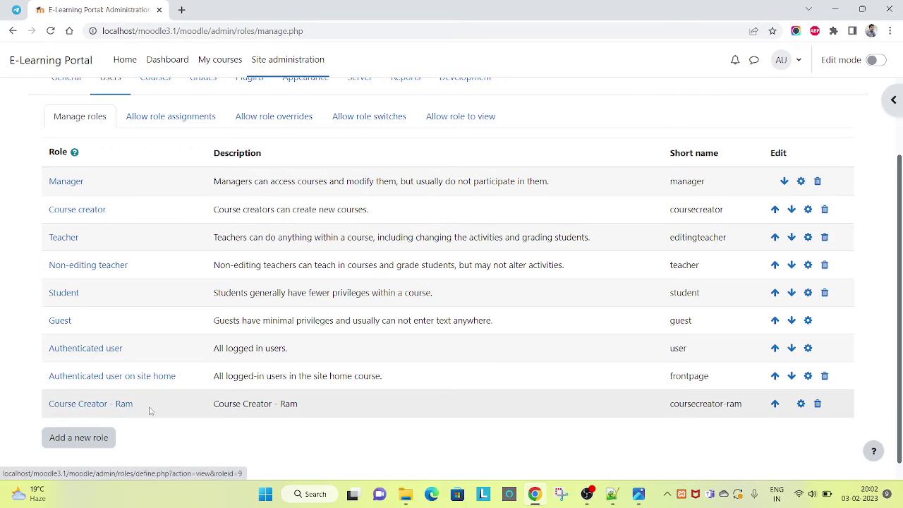
{"action": "left_click_drag", "start_coordinate": [149, 409], "coordinate": [46, 406]}
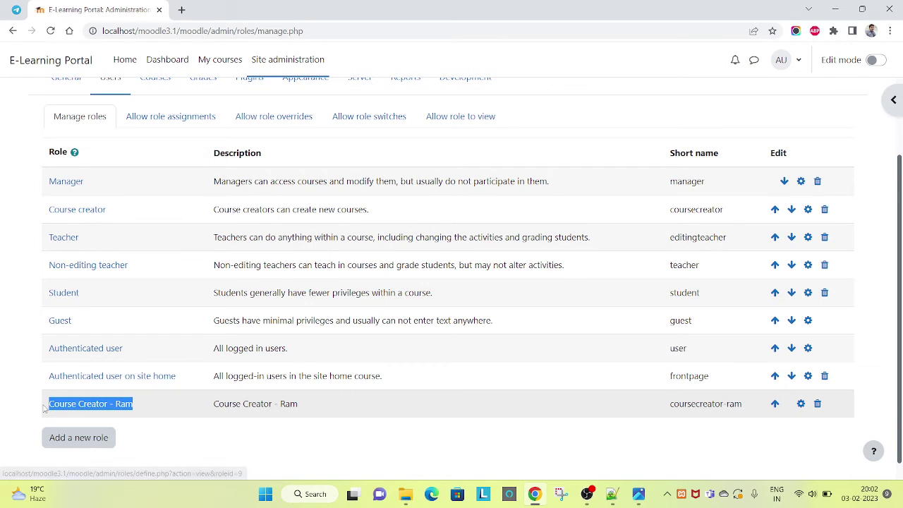
Step: Check the new course creator role's description and short name in the roles table, and open its definition
{"action": "triple_click", "coordinate": [262, 406]}
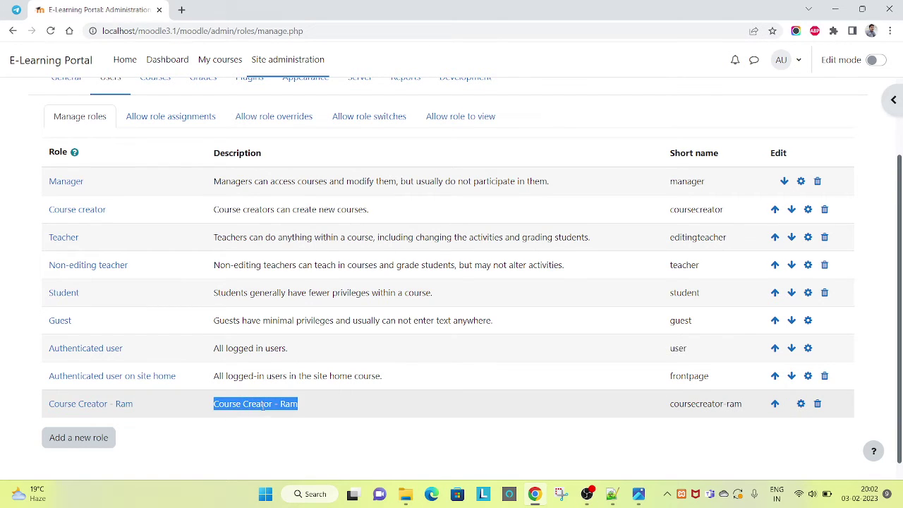
{"action": "triple_click", "coordinate": [688, 403]}
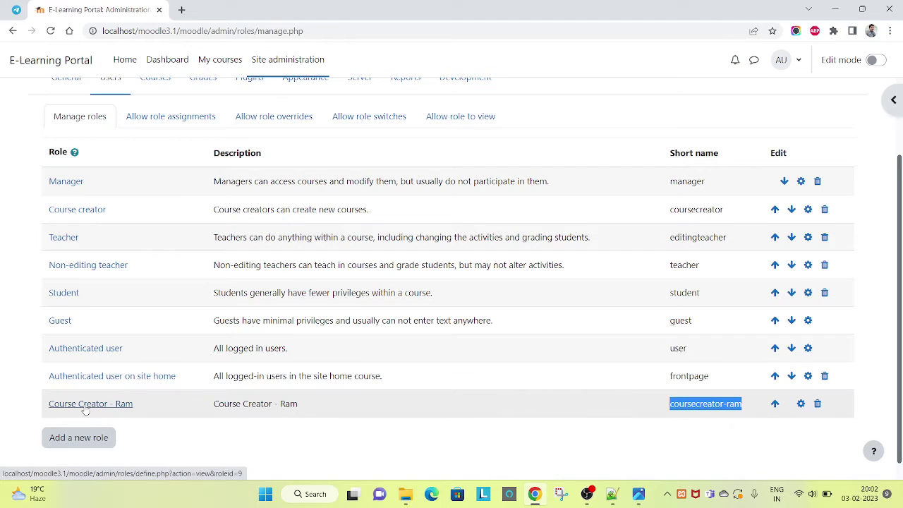
{"action": "left_click", "coordinate": [84, 408]}
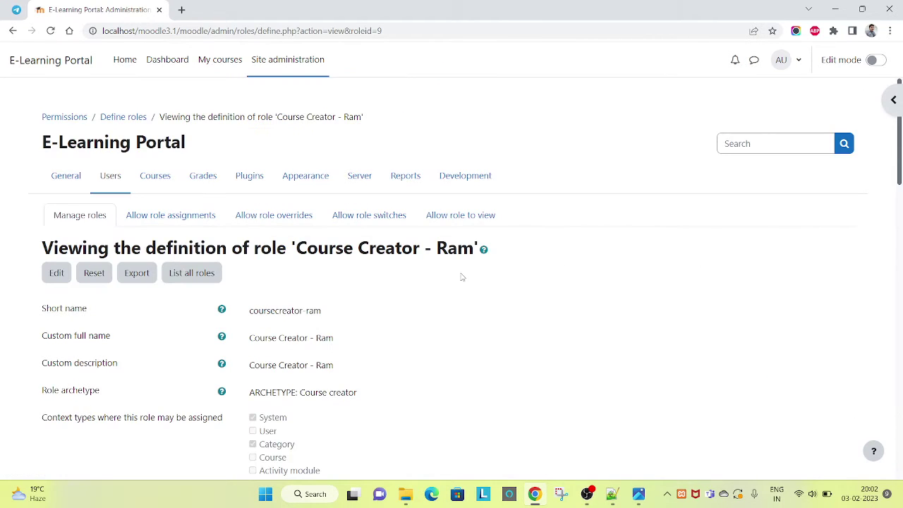
Step: Examine the Capability, Permission and Risks columns of the capability table in the role's definition
{"action": "scroll", "coordinate": [785, 182], "scroll_direction": "down", "scroll_amount": 5}
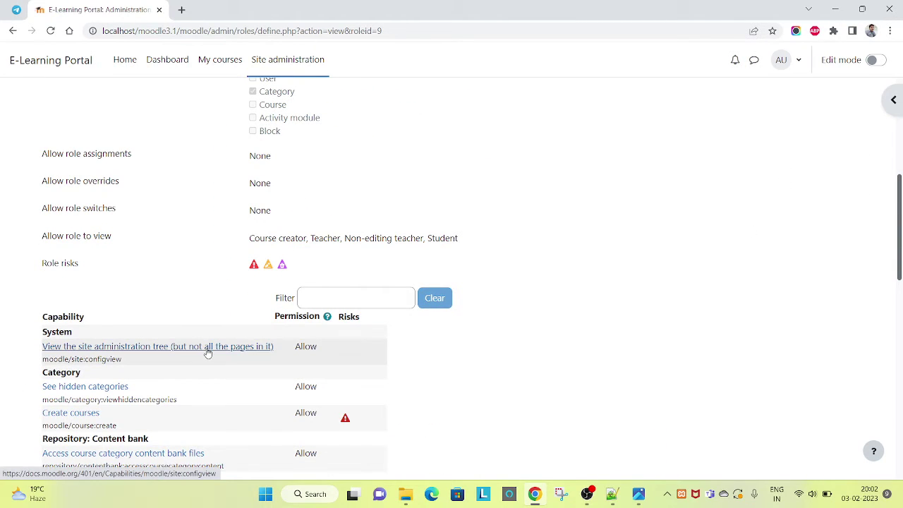
{"action": "left_click_drag", "start_coordinate": [899, 226], "coordinate": [899, 244]}
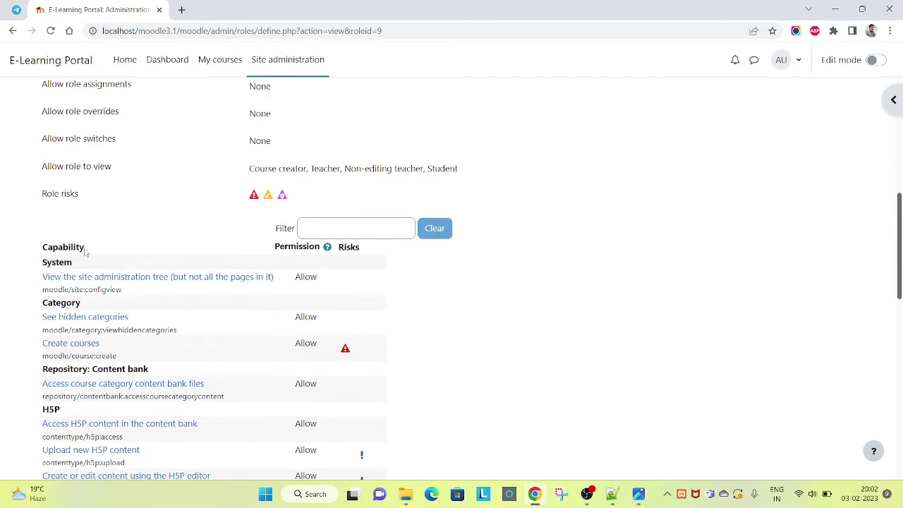
{"action": "double_click", "coordinate": [63, 247]}
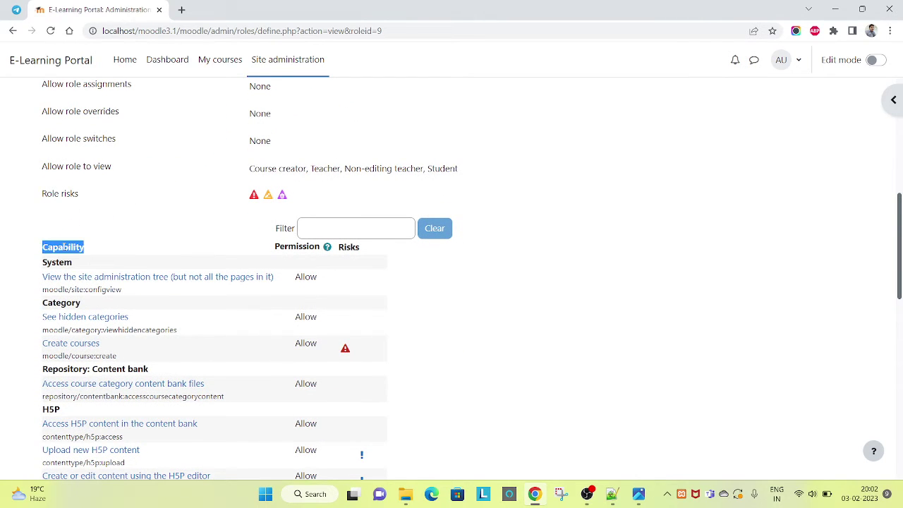
{"action": "double_click", "coordinate": [296, 248]}
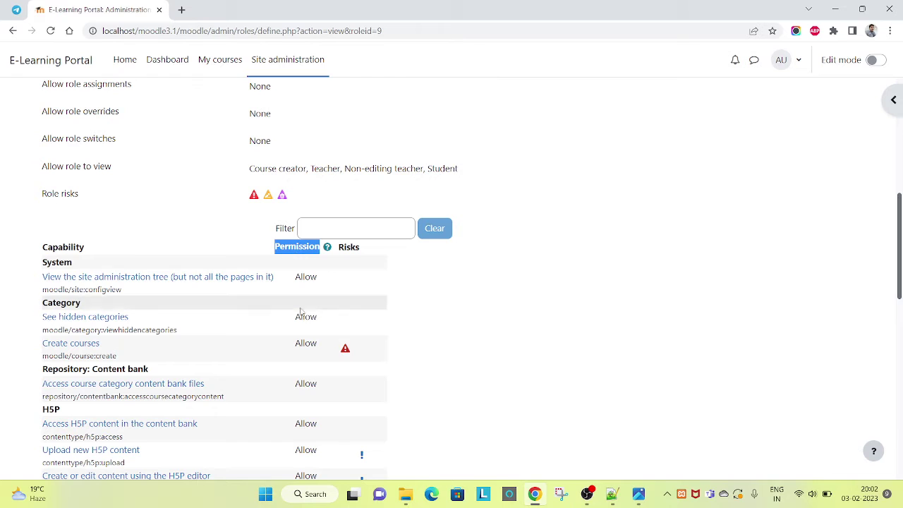
{"action": "double_click", "coordinate": [348, 247]}
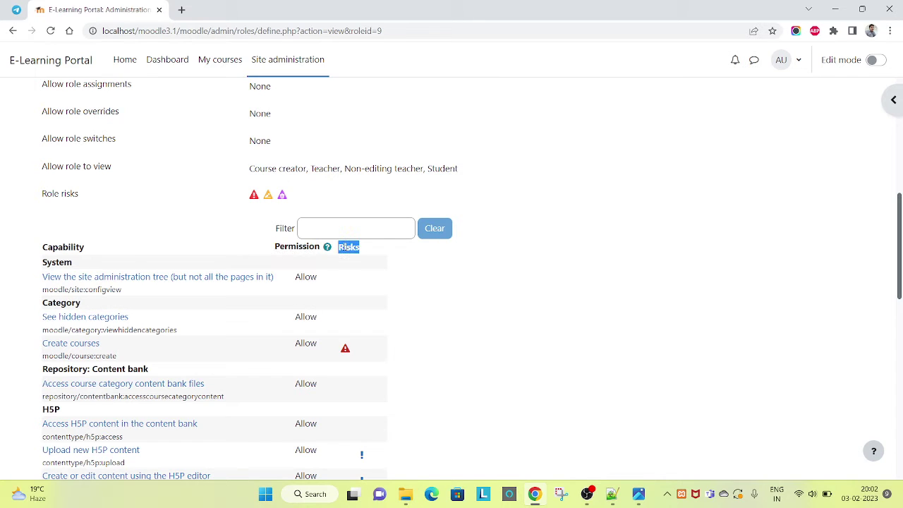
Step: Read the Permission help describing the Not set, Allow, Prevent and Prohibit options
{"action": "left_click", "coordinate": [328, 246]}
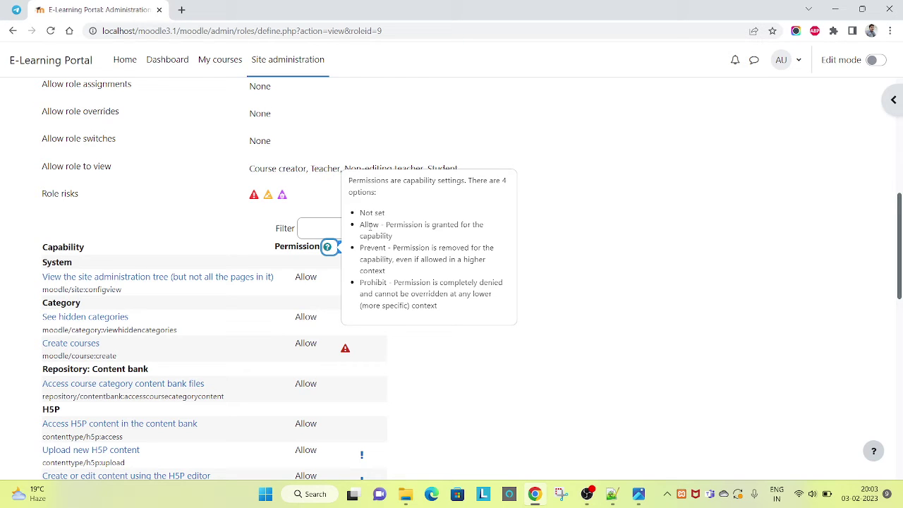
{"action": "left_click", "coordinate": [369, 226]}
{"action": "left_click", "coordinate": [369, 227]}
{"action": "left_click", "coordinate": [328, 249]}
{"action": "left_click", "coordinate": [370, 271]}
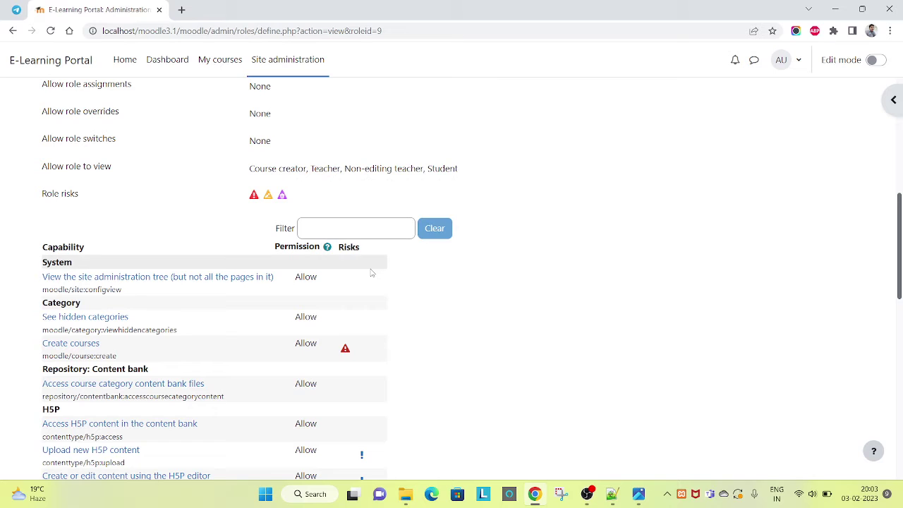
{"action": "left_click", "coordinate": [327, 247]}
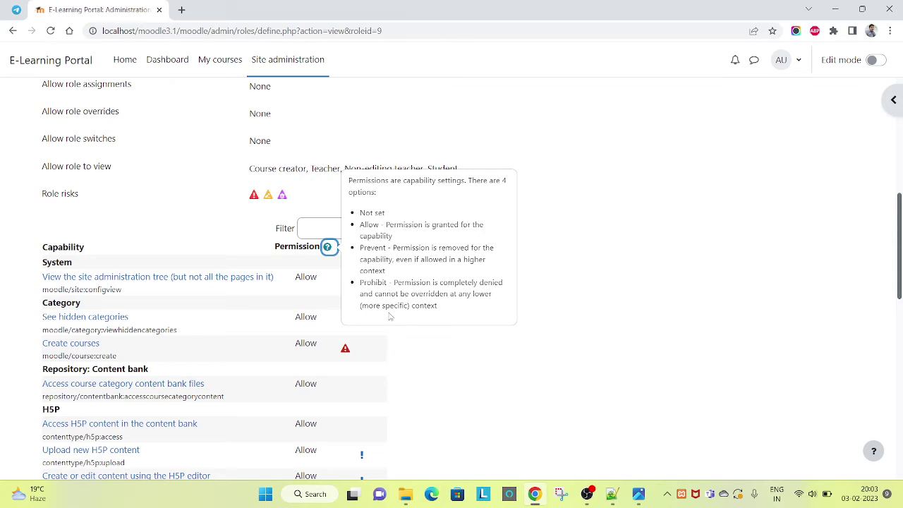
{"action": "left_click_drag", "start_coordinate": [372, 303], "coordinate": [390, 311]}
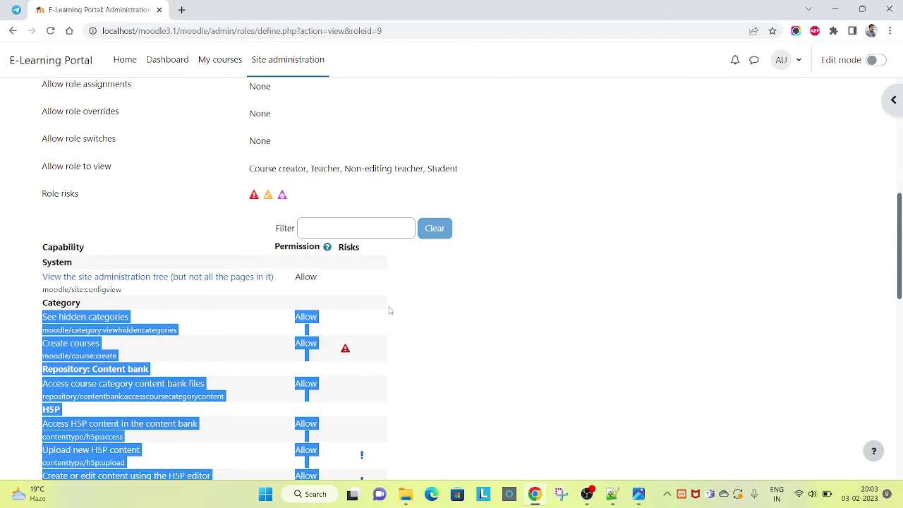
{"action": "left_click", "coordinate": [516, 257]}
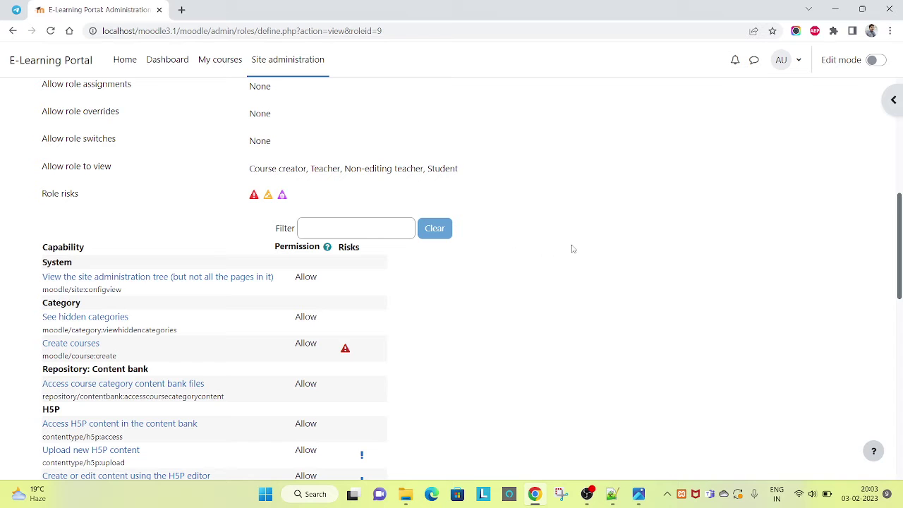
Step: Inspect the System capability moodle/site:configview and compare its permission with the options described in the Permission help
{"action": "left_click_drag", "start_coordinate": [901, 252], "coordinate": [886, 274]}
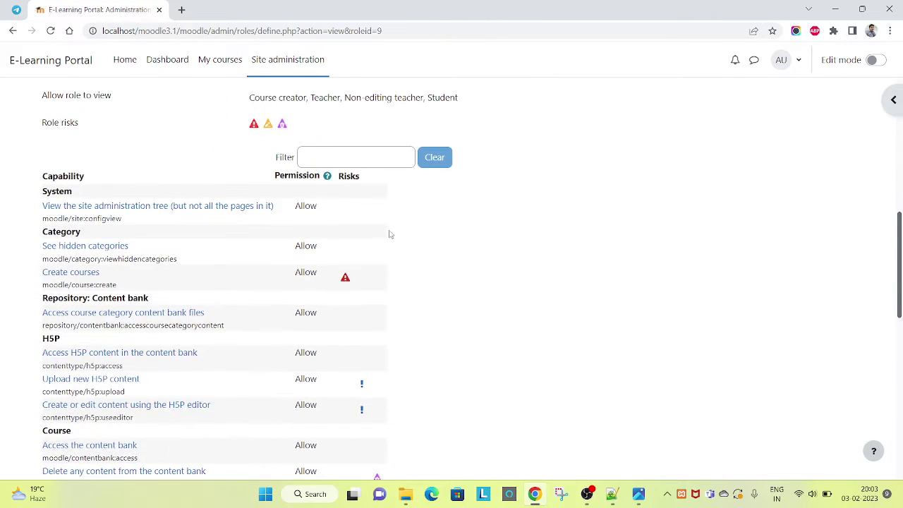
{"action": "left_click_drag", "start_coordinate": [39, 193], "coordinate": [296, 272]}
{"action": "left_click", "coordinate": [526, 201]}
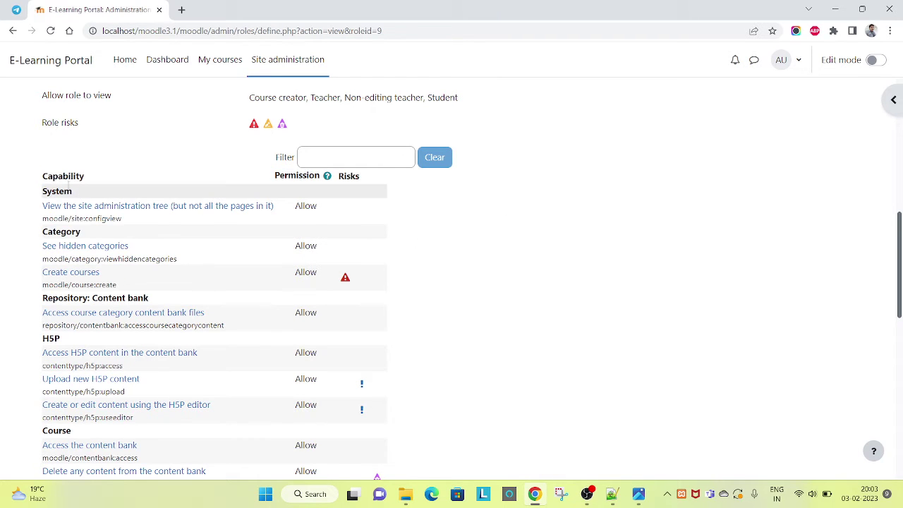
{"action": "double_click", "coordinate": [63, 175]}
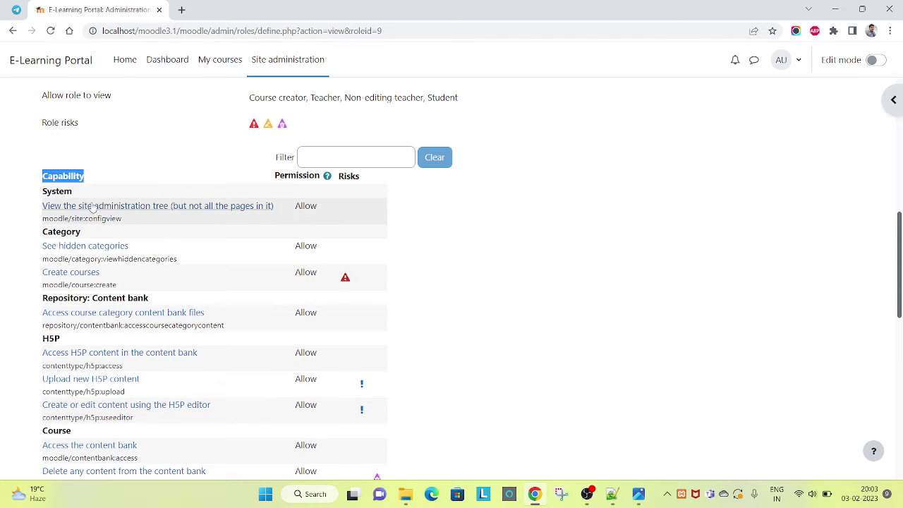
{"action": "left_click", "coordinate": [123, 184]}
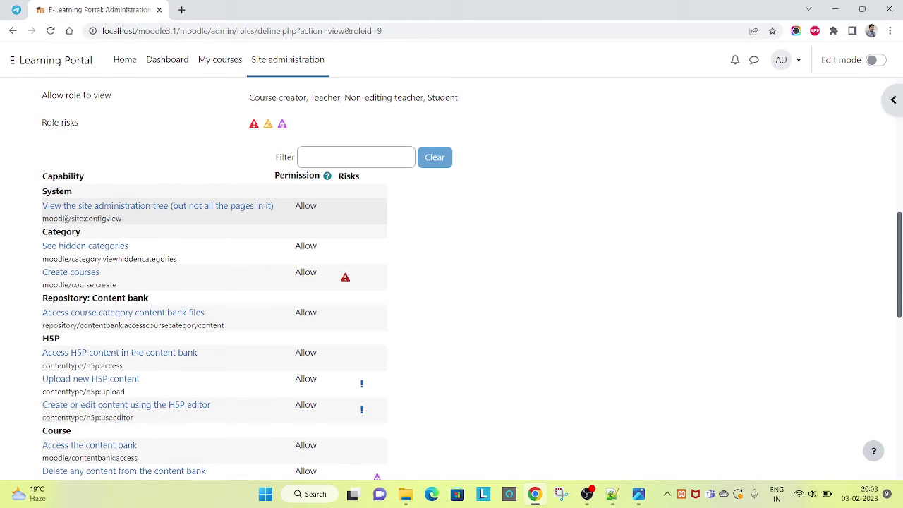
{"action": "double_click", "coordinate": [103, 219]}
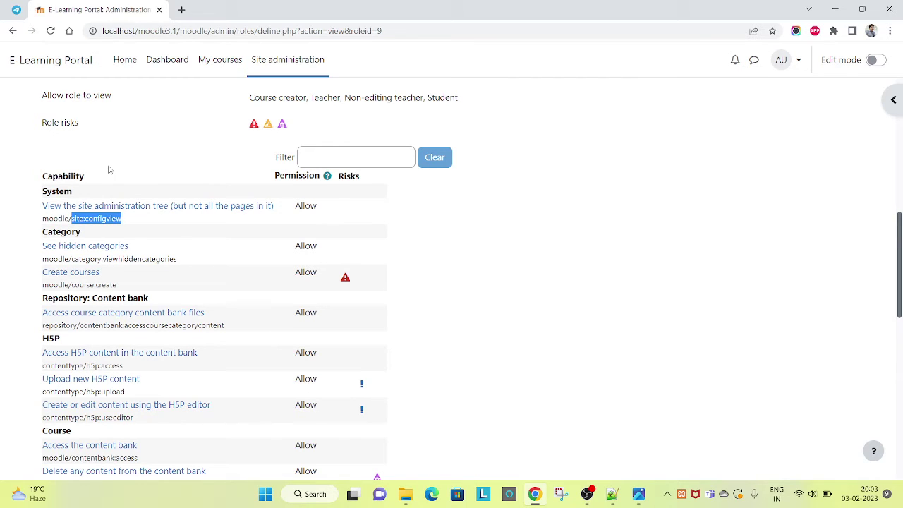
{"action": "left_click", "coordinate": [327, 177]}
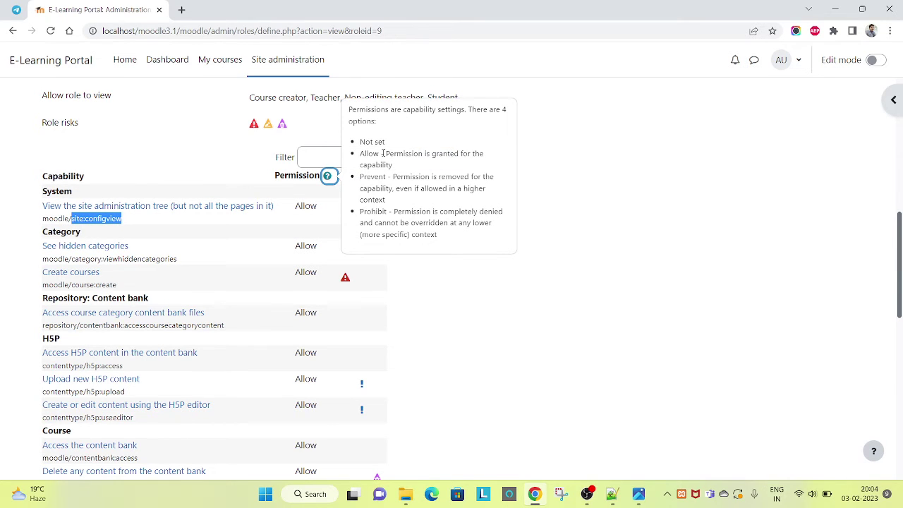
{"action": "left_click", "coordinate": [323, 226]}
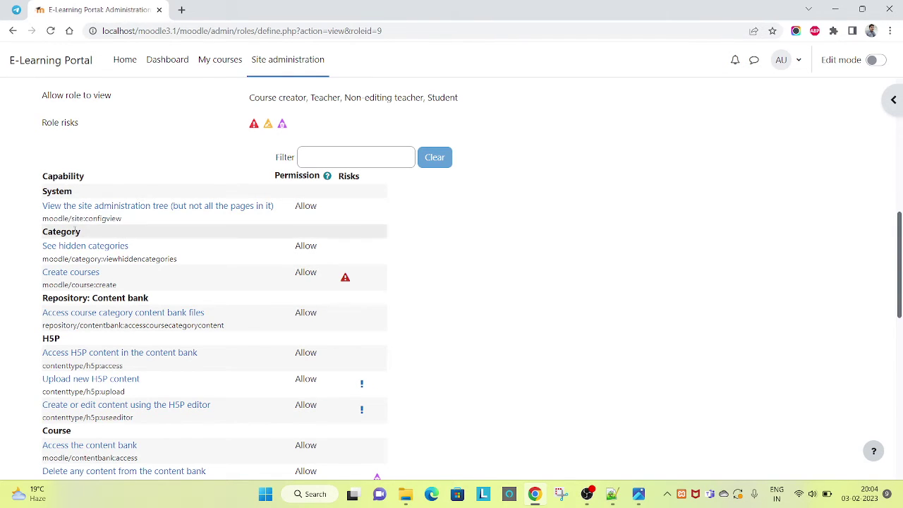
Step: Inspect the See hidden categories capability, its identifier moodle/category:viewhiddencategories and its permission setting
{"action": "double_click", "coordinate": [132, 260]}
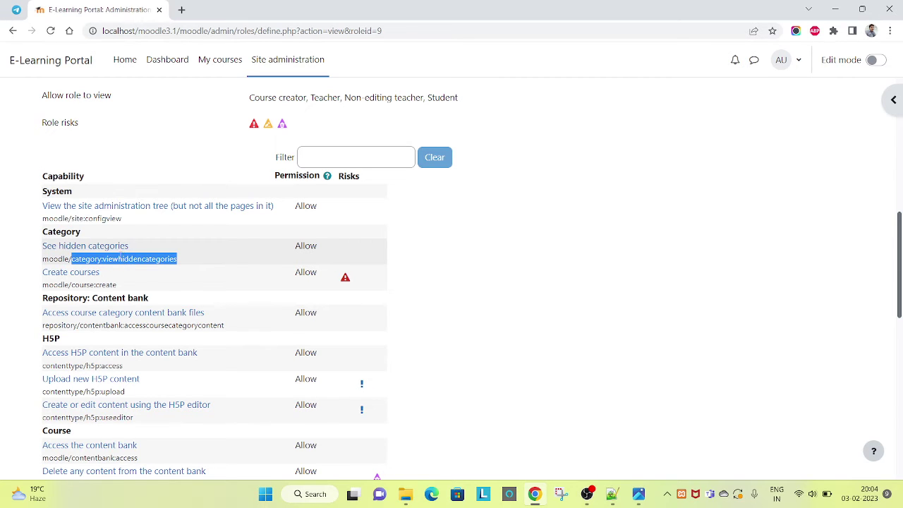
{"action": "left_click", "coordinate": [139, 260]}
{"action": "double_click", "coordinate": [155, 258]}
{"action": "triple_click", "coordinate": [140, 261]}
{"action": "double_click", "coordinate": [168, 260]}
{"action": "left_click", "coordinate": [159, 246]}
{"action": "triple_click", "coordinate": [159, 245]}
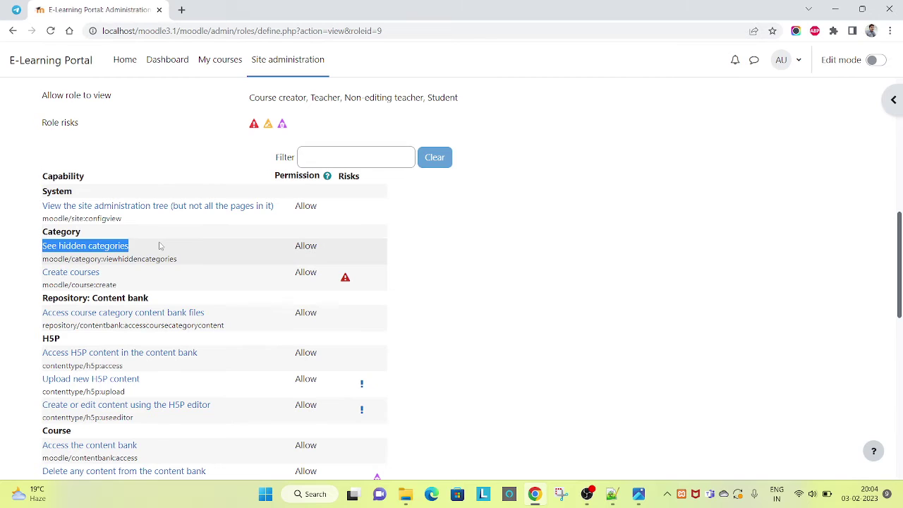
{"action": "double_click", "coordinate": [306, 245]}
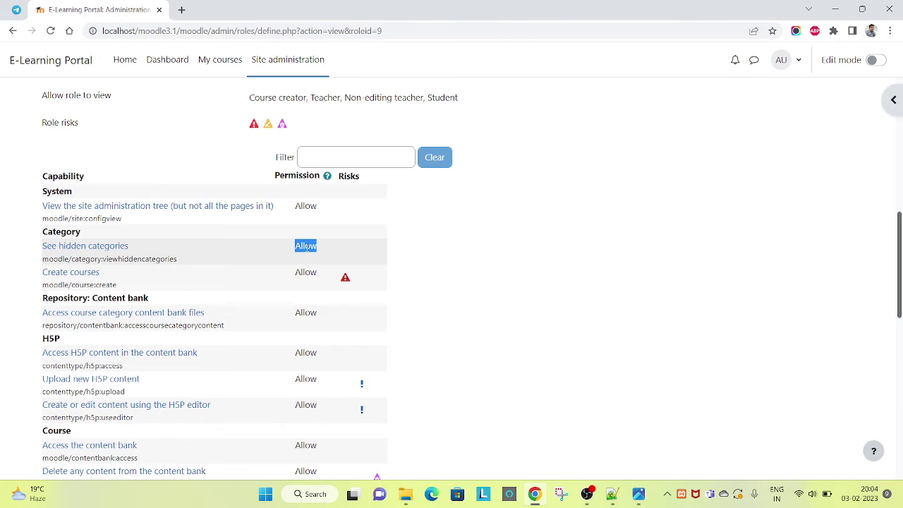
{"action": "double_click", "coordinate": [124, 259]}
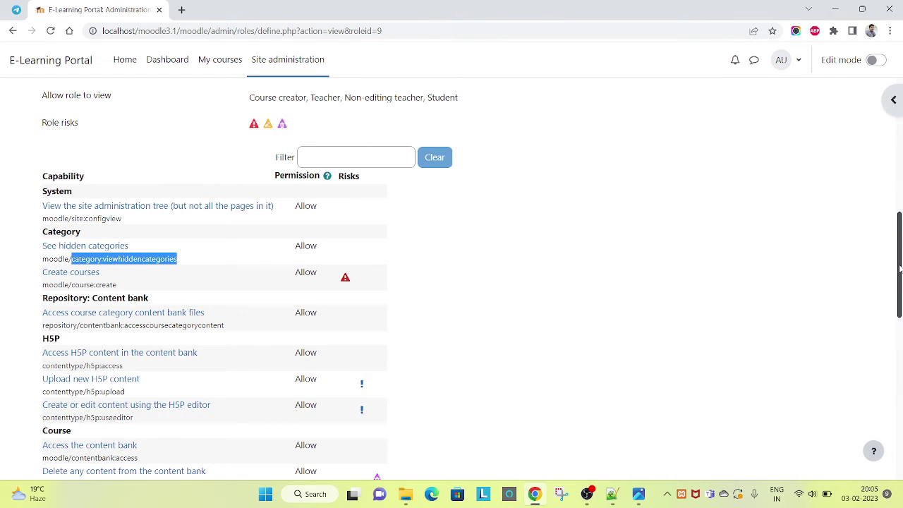
Step: Review the Capability column again and inspect the Create courses capability, moodle/course:create
{"action": "mouse_move", "coordinate": [900, 264]}
{"action": "left_mouse_down"}
{"action": "mouse_move", "coordinate": [900, 279]}
{"action": "mouse_move", "coordinate": [901, 235]}
{"action": "mouse_move", "coordinate": [901, 248]}
{"action": "left_mouse_up"}
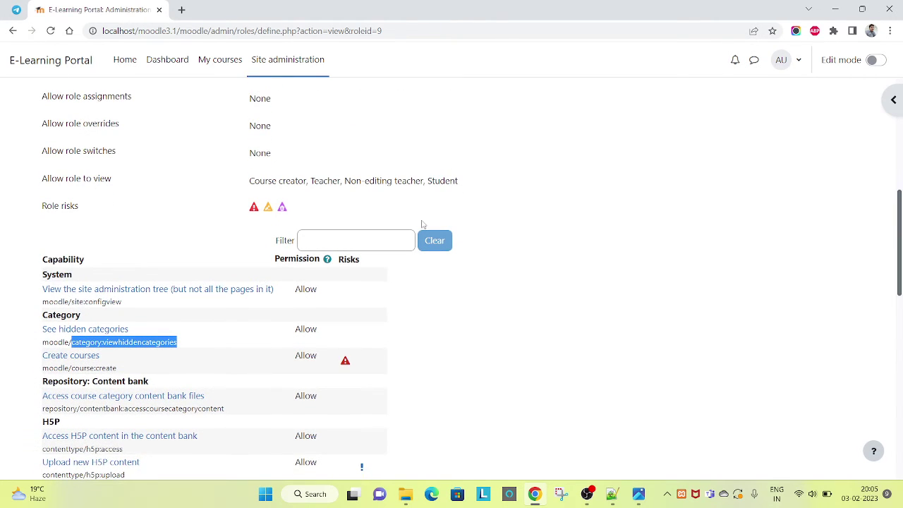
{"action": "left_click", "coordinate": [55, 260]}
{"action": "double_click", "coordinate": [55, 259]}
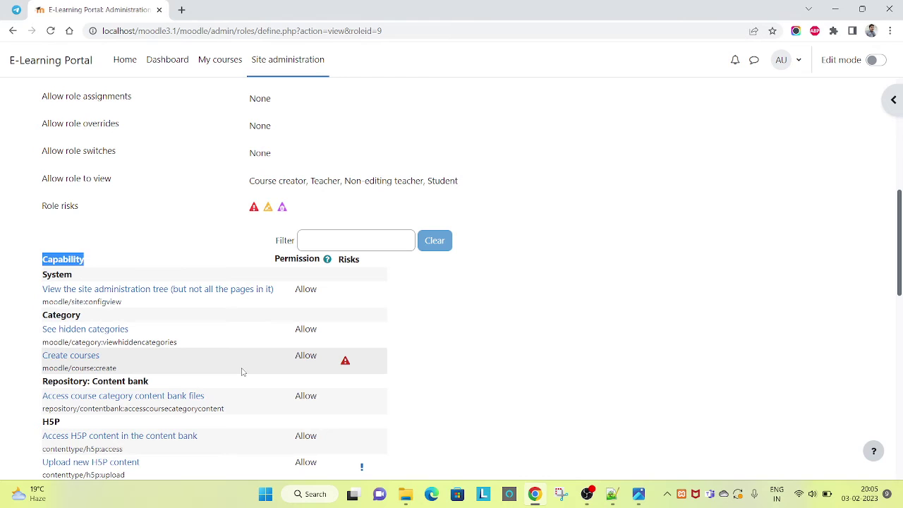
{"action": "scroll", "coordinate": [242, 372], "scroll_direction": "down", "scroll_amount": 2}
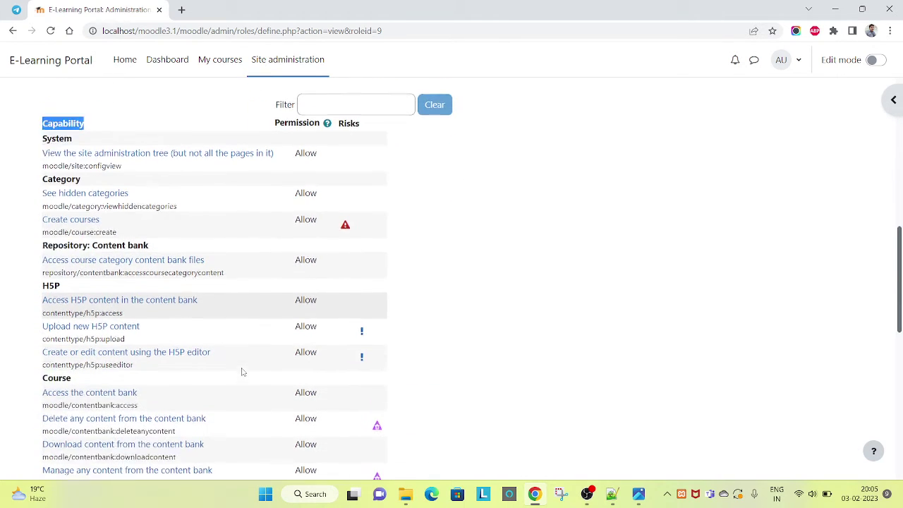
{"action": "triple_click", "coordinate": [94, 227]}
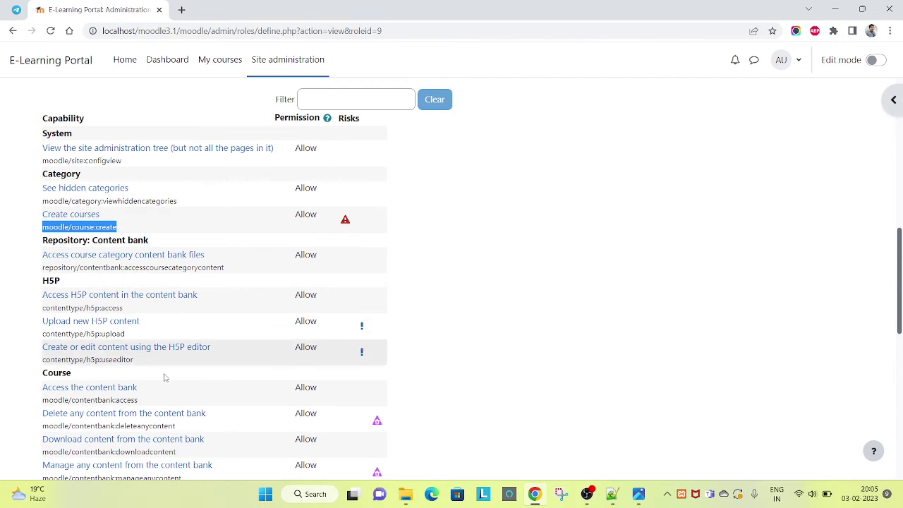
Step: Inspect the Course capabilities for accessing the content bank and deleting any of its content, and look over the whole role definition again
{"action": "scroll", "coordinate": [248, 371], "scroll_direction": "down", "scroll_amount": 3}
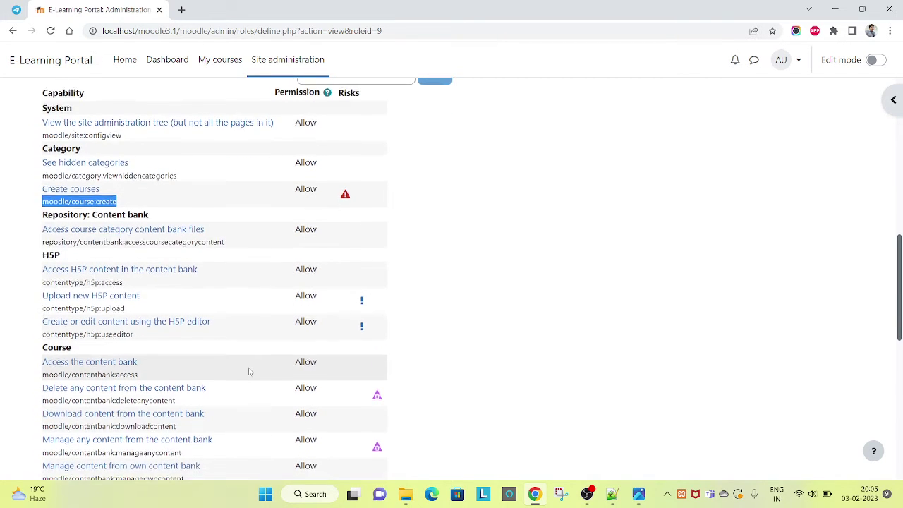
{"action": "scroll", "coordinate": [248, 371], "scroll_direction": "down", "scroll_amount": 1}
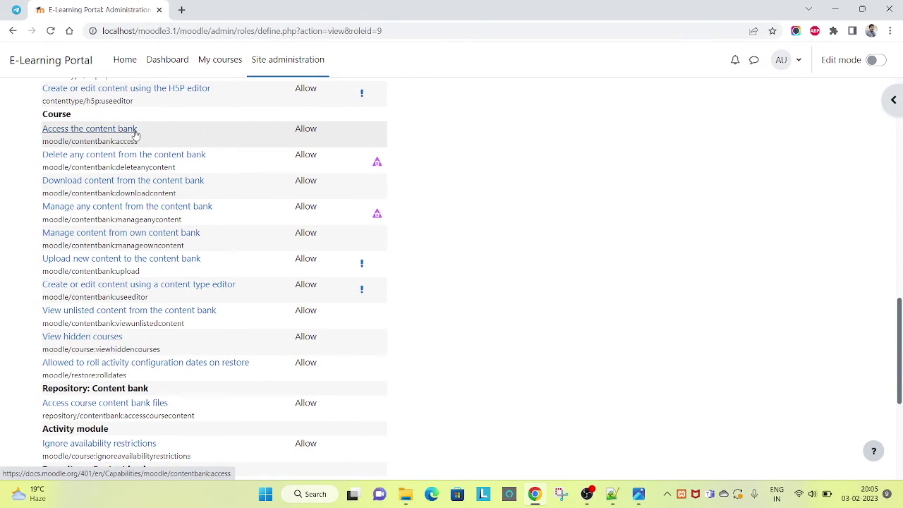
{"action": "triple_click", "coordinate": [107, 141]}
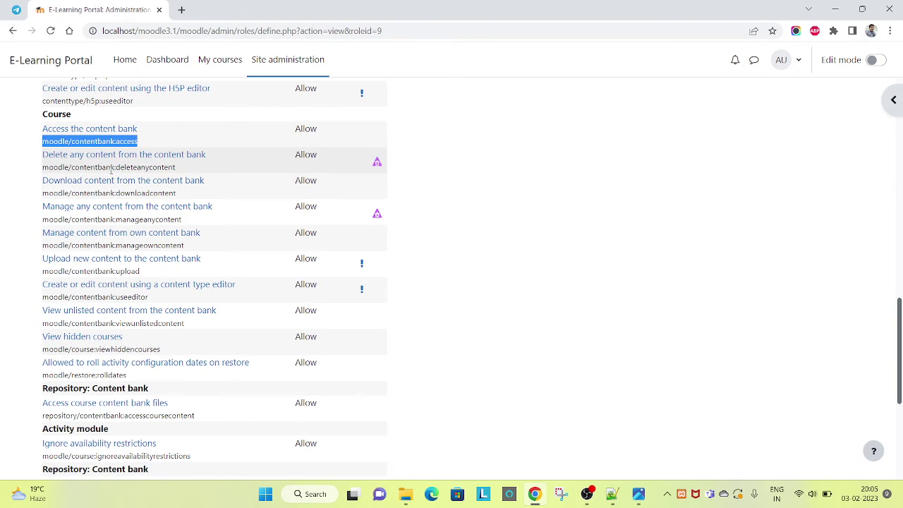
{"action": "left_click", "coordinate": [111, 168]}
{"action": "double_click", "coordinate": [110, 168]}
{"action": "triple_click", "coordinate": [111, 170]}
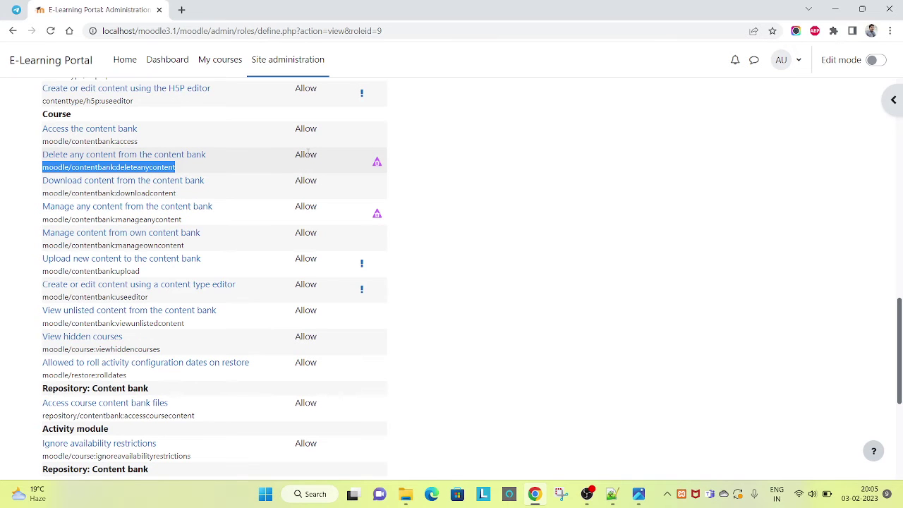
{"action": "double_click", "coordinate": [307, 154]}
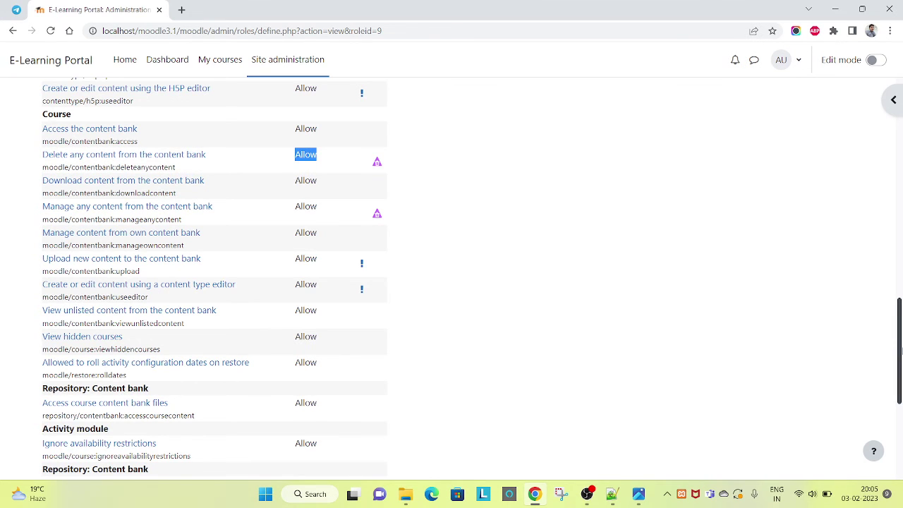
{"action": "left_click_drag", "start_coordinate": [901, 351], "coordinate": [900, 84]}
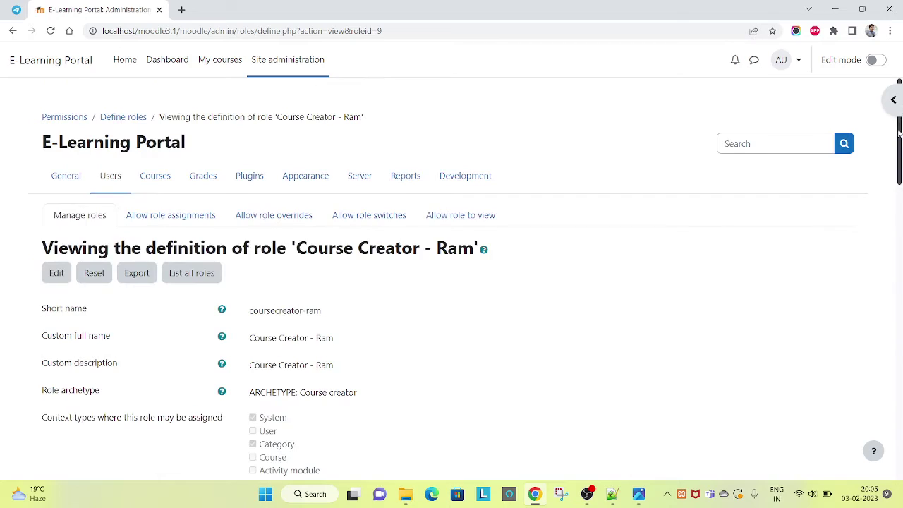
{"action": "left_click_drag", "start_coordinate": [899, 134], "coordinate": [900, 320]}
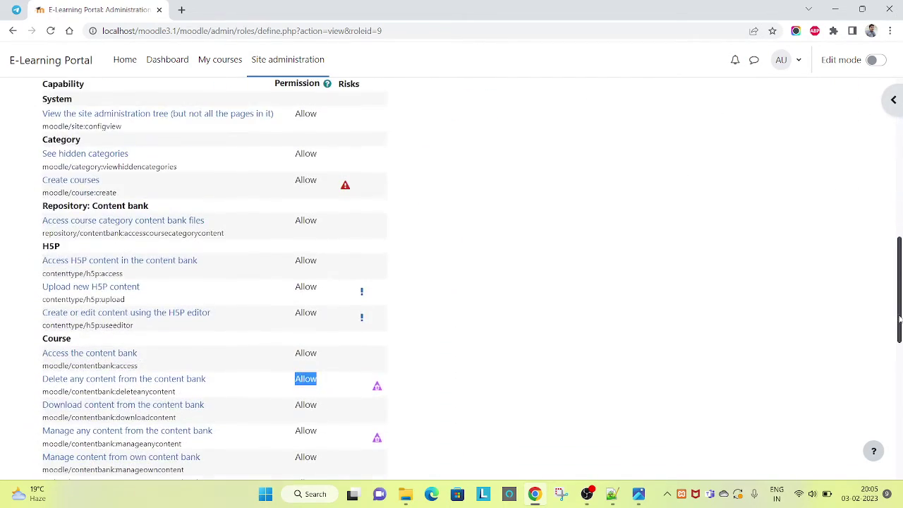
Step: Open the custom Course creator role for editing and show the advanced permission options for its capabilities
{"action": "left_click", "coordinate": [50, 88]}
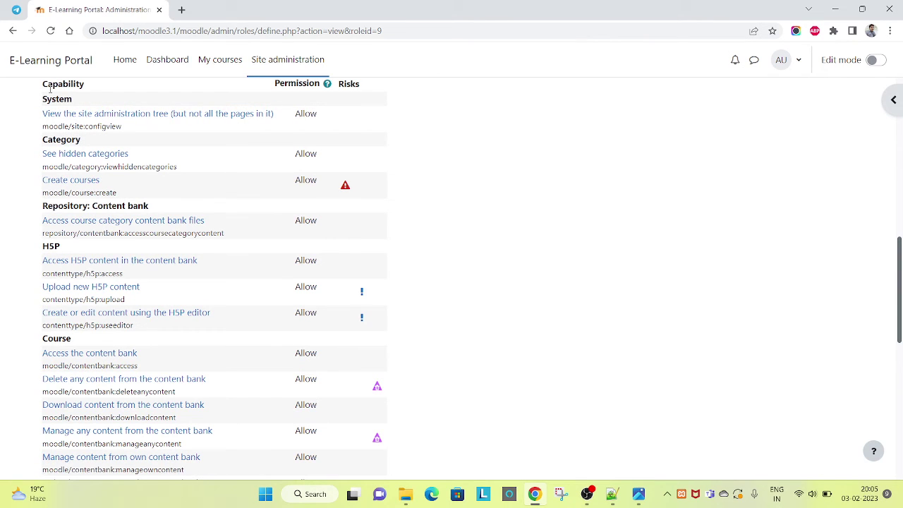
{"action": "double_click", "coordinate": [57, 97]}
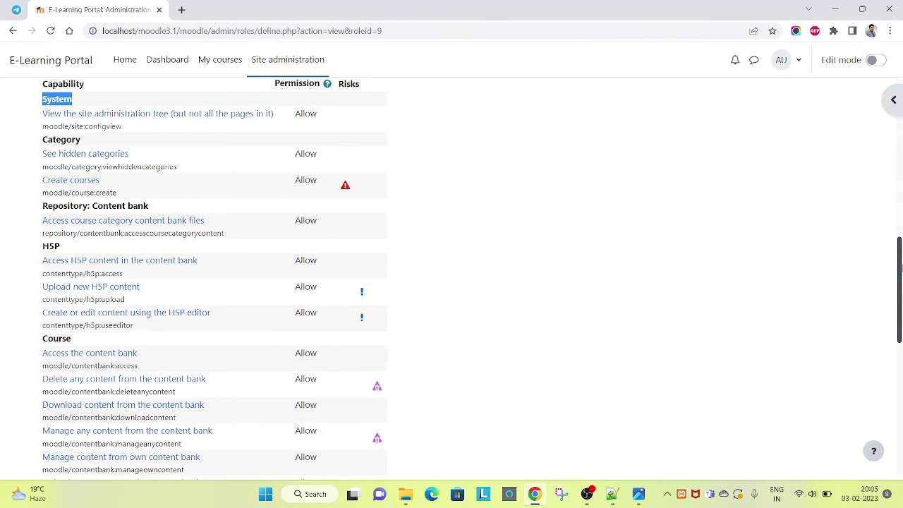
{"action": "scroll", "coordinate": [901, 267], "scroll_direction": "up", "scroll_amount": 15}
{"action": "scroll", "coordinate": [425, 159], "scroll_direction": "down", "scroll_amount": 1}
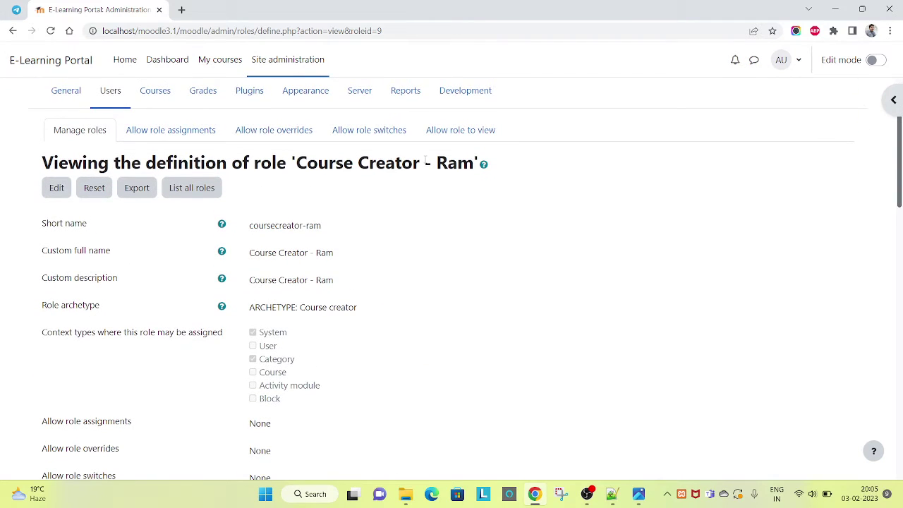
{"action": "left_click", "coordinate": [57, 189]}
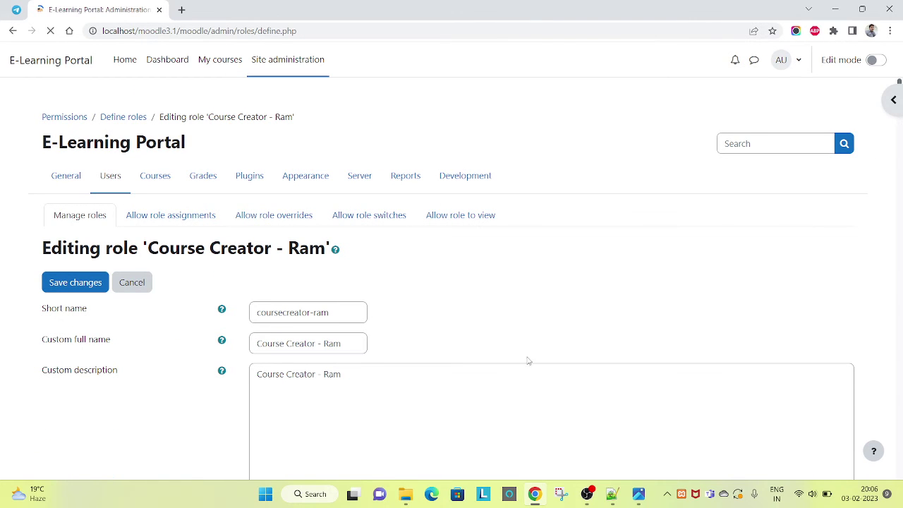
{"action": "scroll", "coordinate": [180, 328], "scroll_direction": "down", "scroll_amount": 15}
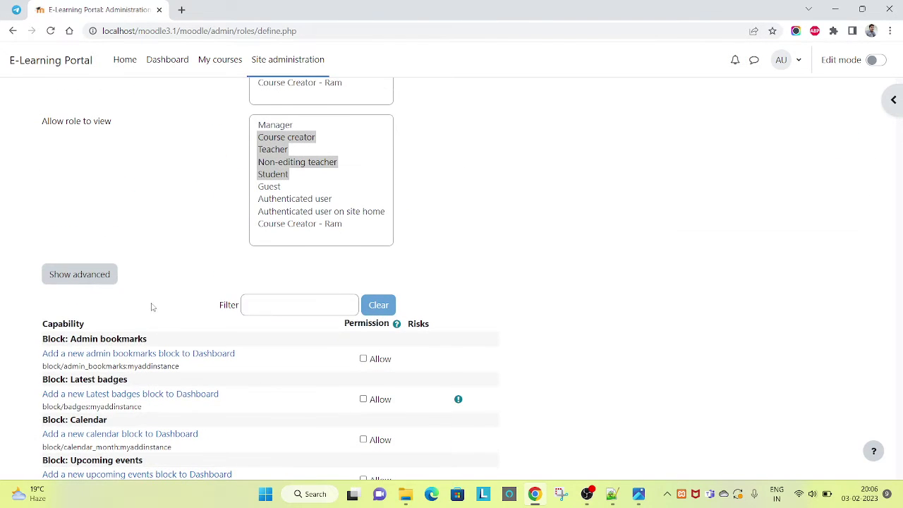
{"action": "left_click", "coordinate": [89, 277]}
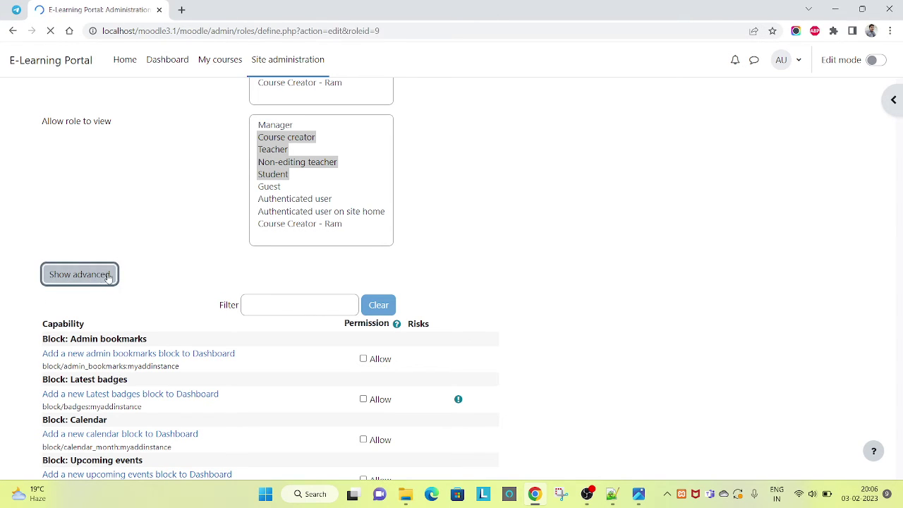
Step: Look over the block and System capabilities and their Not set, Allow, Prevent and Prohibit options
{"action": "scroll", "coordinate": [540, 225], "scroll_direction": "down", "scroll_amount": 10}
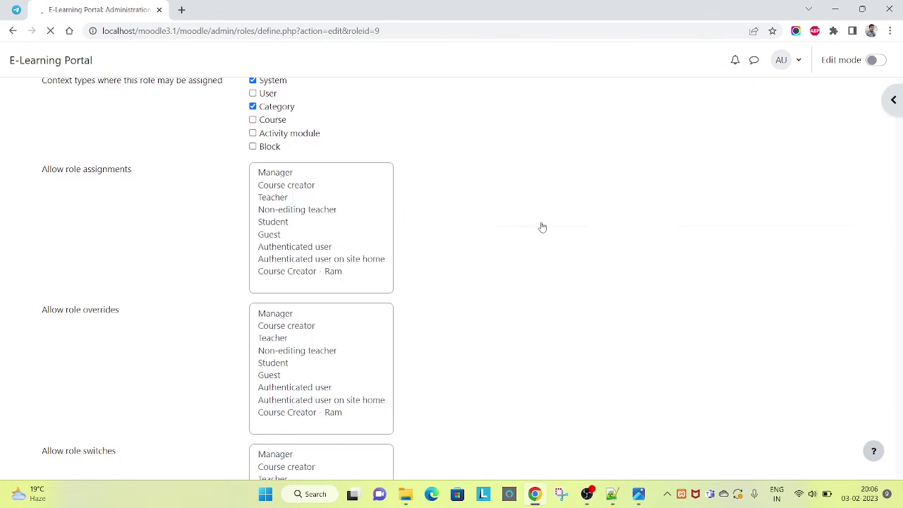
{"action": "scroll", "coordinate": [548, 351], "scroll_direction": "down", "scroll_amount": 15}
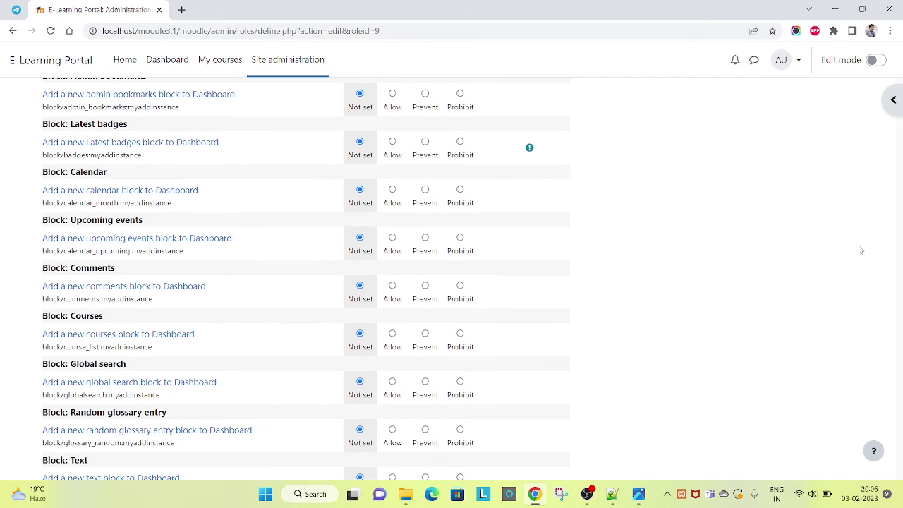
{"action": "scroll", "coordinate": [530, 365], "scroll_direction": "down", "scroll_amount": 20}
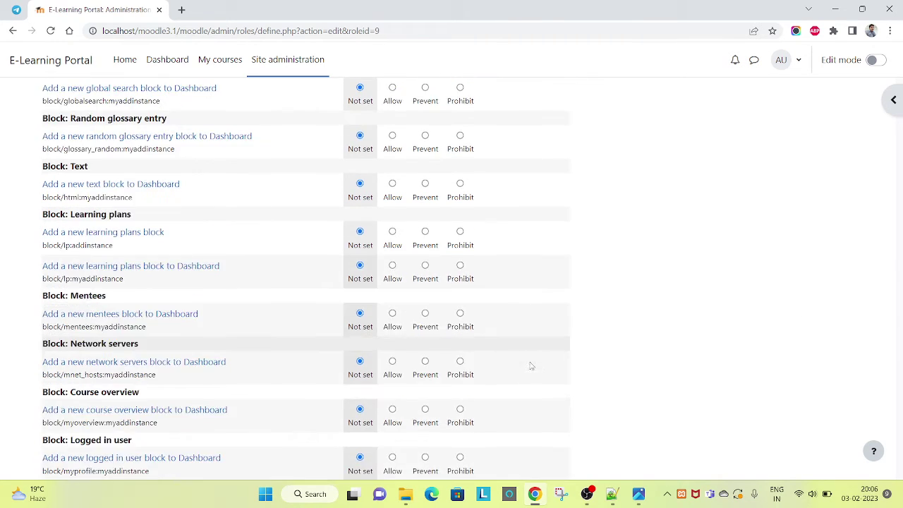
{"action": "scroll", "coordinate": [548, 346], "scroll_direction": "up", "scroll_amount": 16}
{"action": "scroll", "coordinate": [548, 346], "scroll_direction": "up", "scroll_amount": 15}
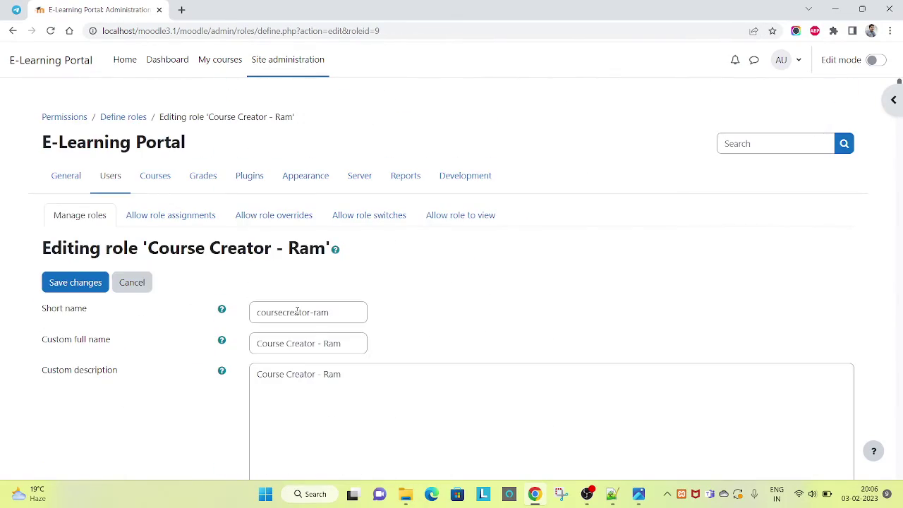
{"action": "scroll", "coordinate": [296, 338], "scroll_direction": "down", "scroll_amount": 10}
{"action": "scroll", "coordinate": [308, 335], "scroll_direction": "down", "scroll_amount": 15}
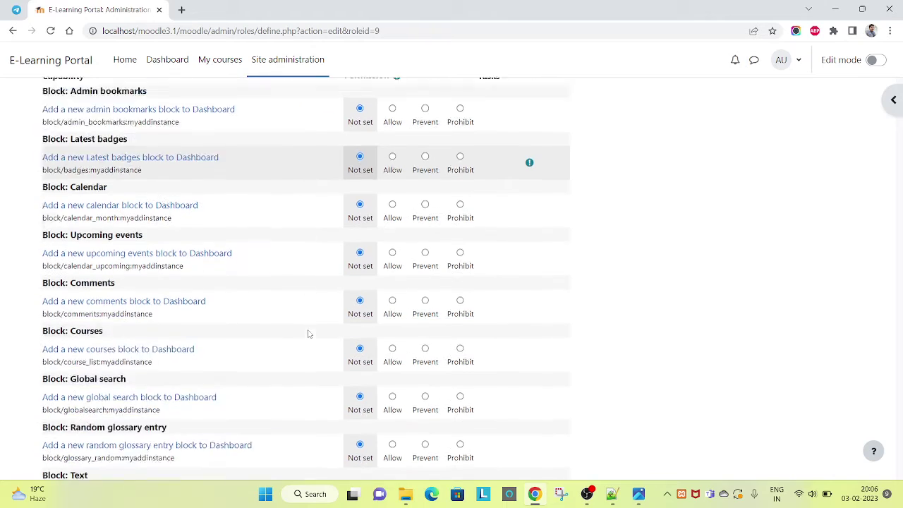
{"action": "scroll", "coordinate": [392, 326], "scroll_direction": "down", "scroll_amount": 5}
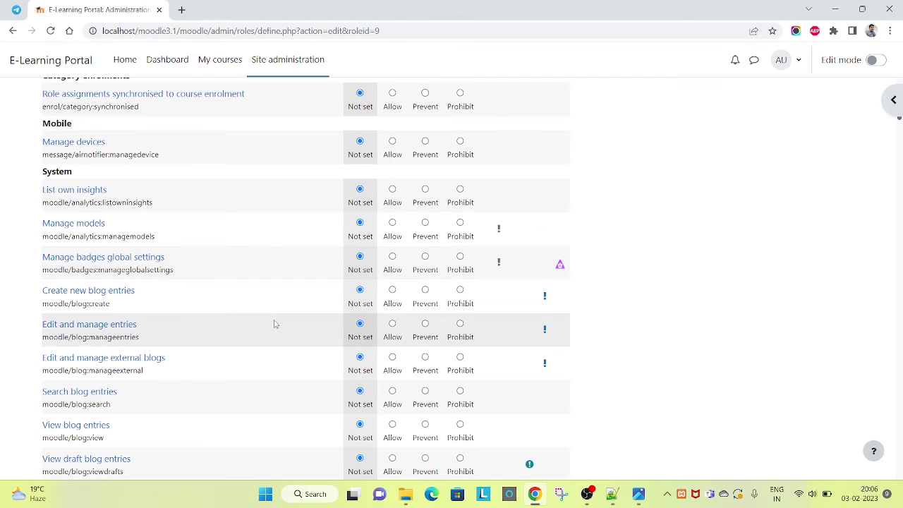
Step: Set the System capability Create new blog entries, moodle/blog:create, to Allow
{"action": "scroll", "coordinate": [255, 326], "scroll_direction": "down", "scroll_amount": 2}
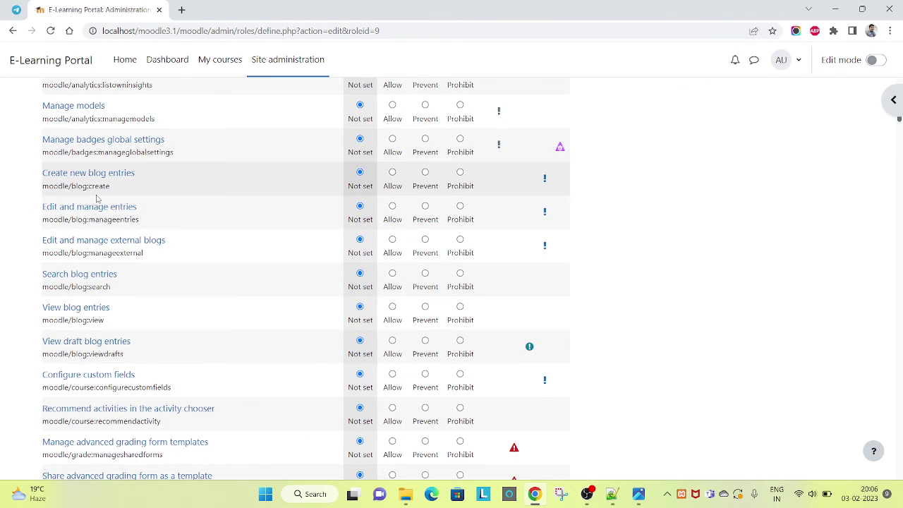
{"action": "double_click", "coordinate": [54, 189]}
{"action": "left_click_drag", "start_coordinate": [55, 189], "coordinate": [94, 189]}
{"action": "left_click", "coordinate": [93, 189]}
{"action": "left_click", "coordinate": [393, 173]}
{"action": "scroll", "coordinate": [415, 362], "scroll_direction": "down", "scroll_amount": 1}
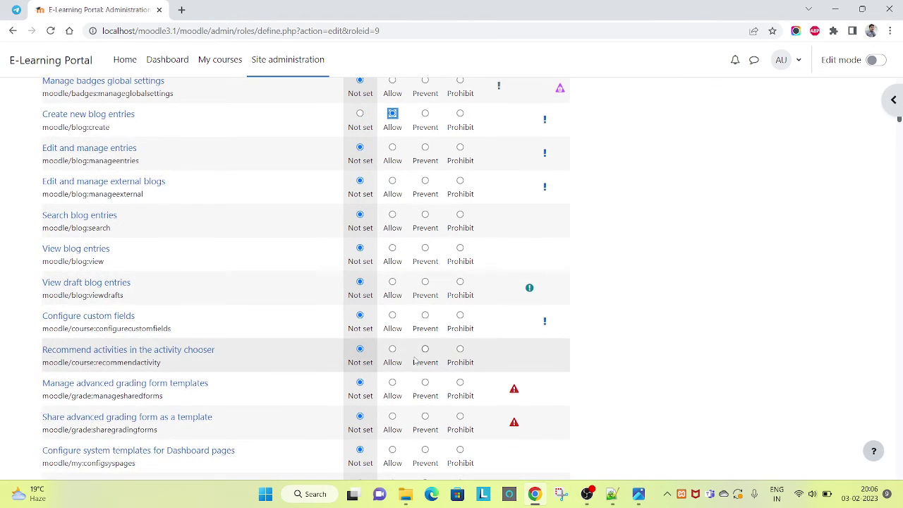
Step: Try Prohibit and Not set for the site administration tree capability, moodle/site:configview, and return it to Allow
{"action": "scroll", "coordinate": [413, 350], "scroll_direction": "down", "scroll_amount": 10}
{"action": "left_click", "coordinate": [409, 345]}
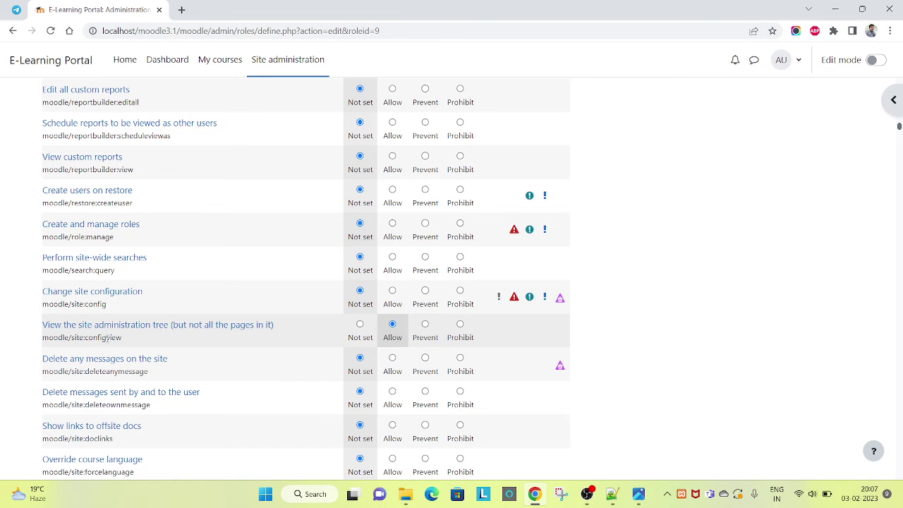
{"action": "left_click_drag", "start_coordinate": [131, 340], "coordinate": [44, 328]}
{"action": "left_click", "coordinate": [261, 346]}
{"action": "left_click", "coordinate": [459, 324]}
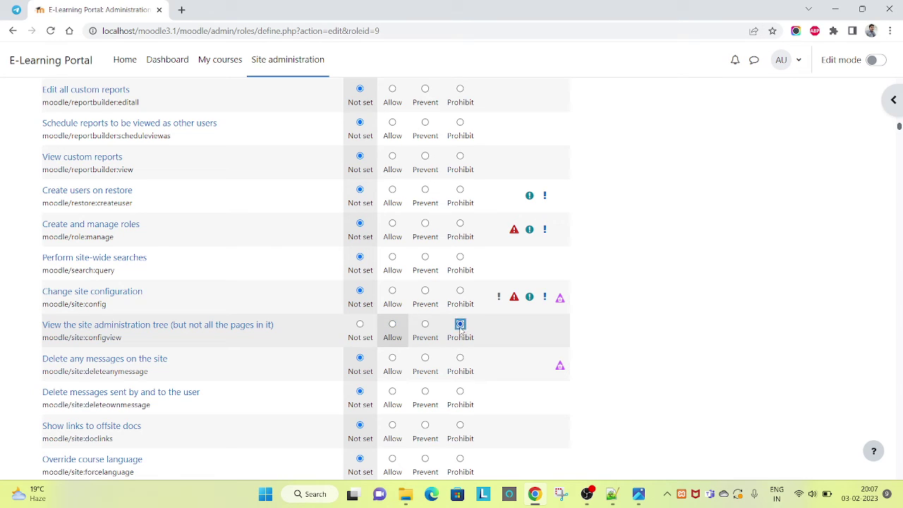
{"action": "left_click", "coordinate": [360, 325]}
{"action": "left_click", "coordinate": [392, 325]}
{"action": "scroll", "coordinate": [307, 366], "scroll_direction": "down", "scroll_amount": 3}
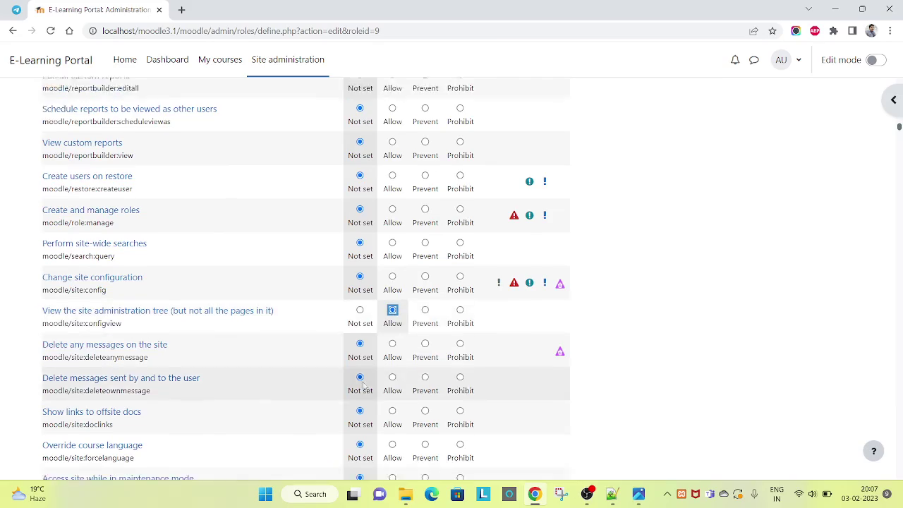
Step: Try Not set for the H5P access, upload and editor capabilities, and return all three to Allow
{"action": "scroll", "coordinate": [306, 367], "scroll_direction": "down", "scroll_amount": 20}
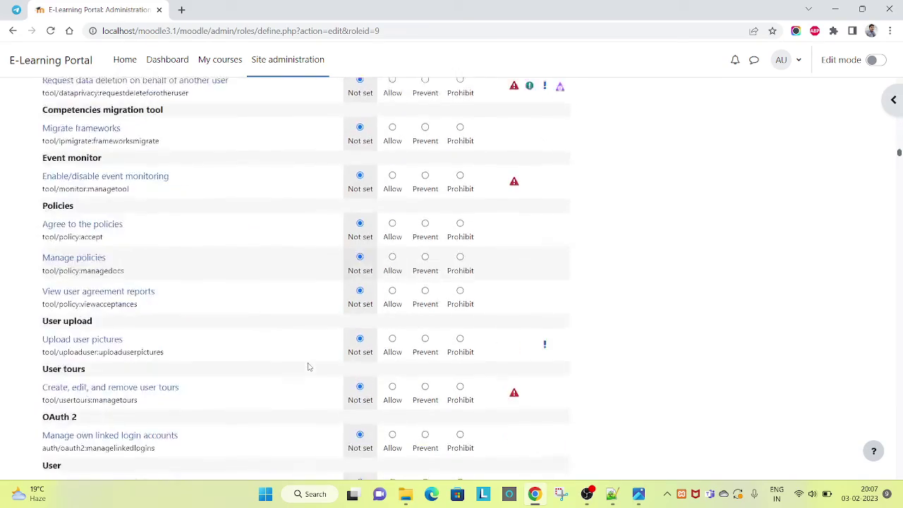
{"action": "scroll", "coordinate": [307, 366], "scroll_direction": "down", "scroll_amount": 20}
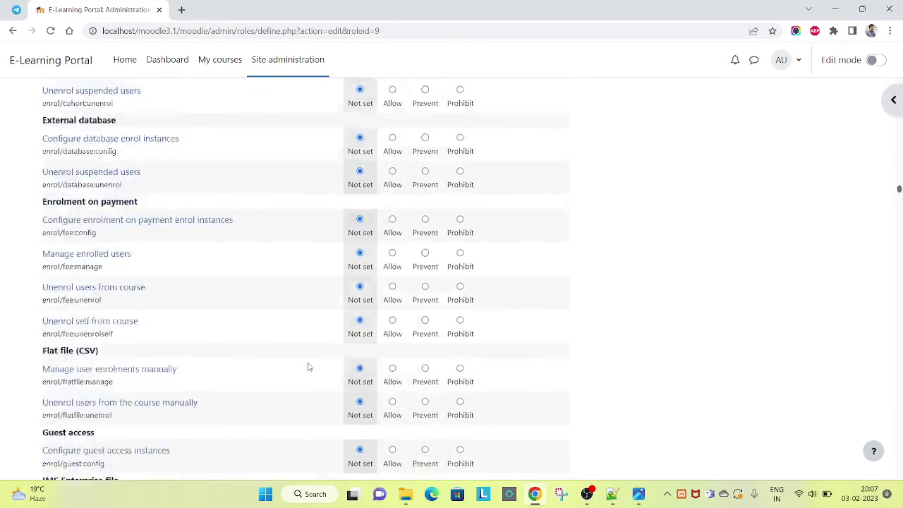
{"action": "scroll", "coordinate": [109, 230], "scroll_direction": "up", "scroll_amount": 2}
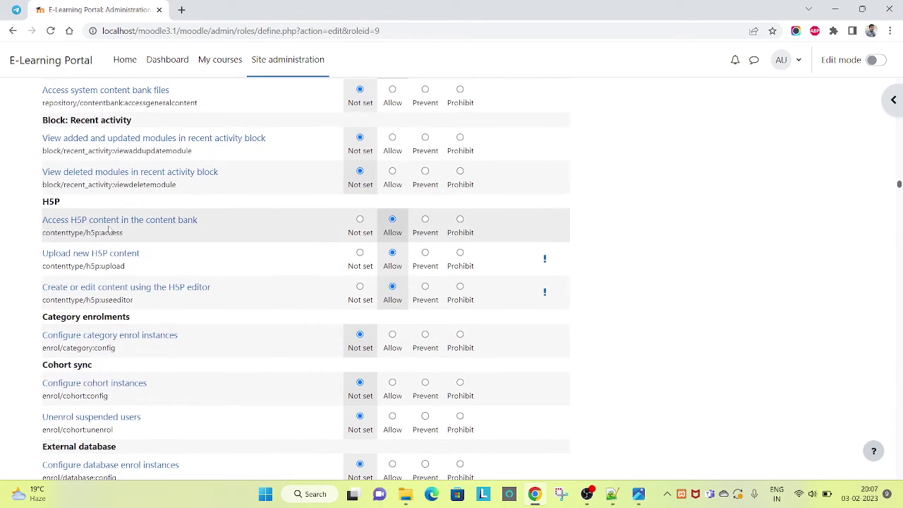
{"action": "double_click", "coordinate": [55, 201]}
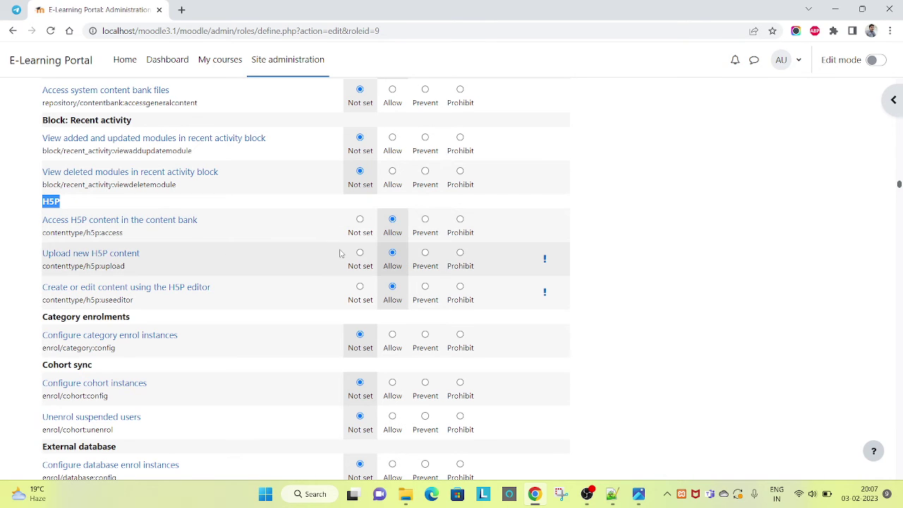
{"action": "left_click", "coordinate": [360, 287]}
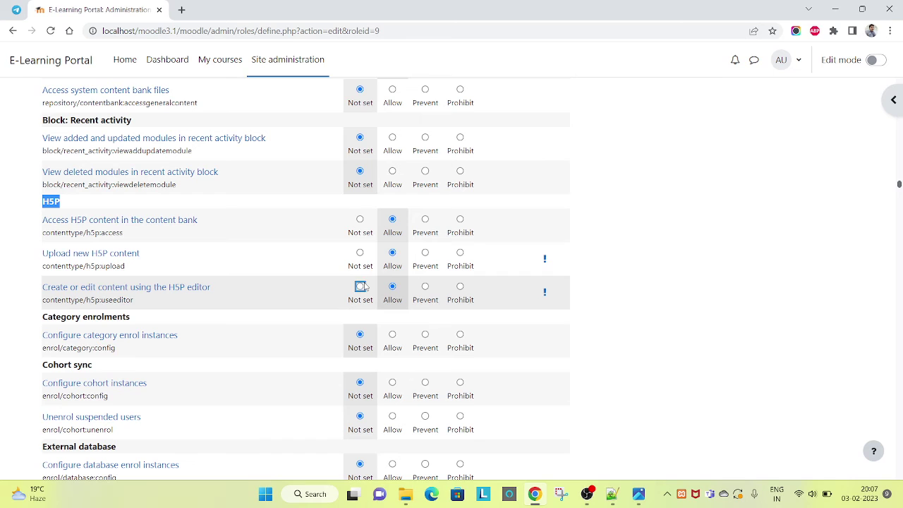
{"action": "left_click", "coordinate": [360, 252]}
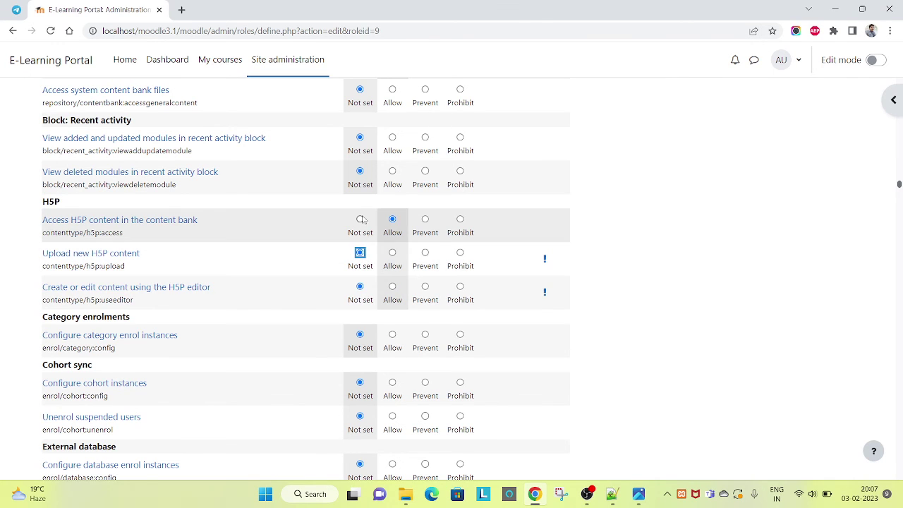
{"action": "left_click", "coordinate": [359, 219]}
{"action": "left_click", "coordinate": [392, 219]}
{"action": "left_click", "coordinate": [392, 252]}
{"action": "left_click", "coordinate": [392, 286]}
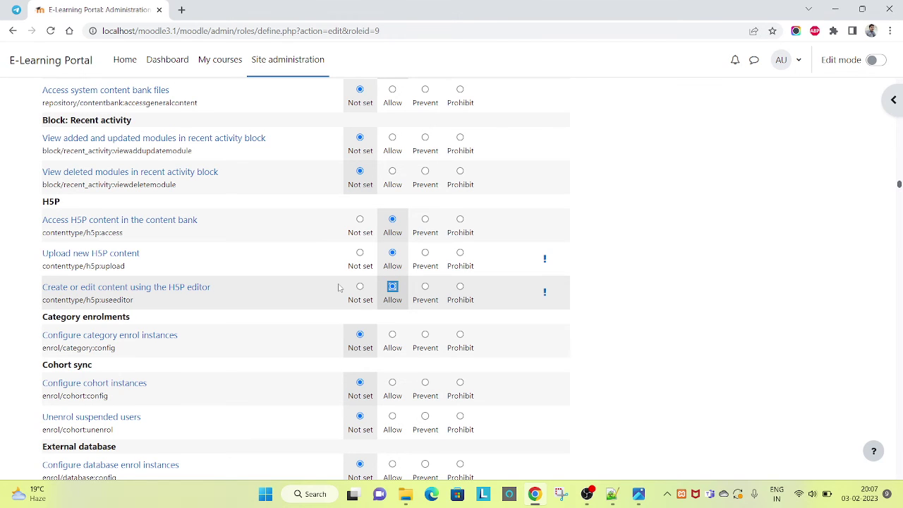
Step: Save the permission changes made to the custom Course creator role
{"action": "scroll", "coordinate": [337, 288], "scroll_direction": "down", "scroll_amount": 6}
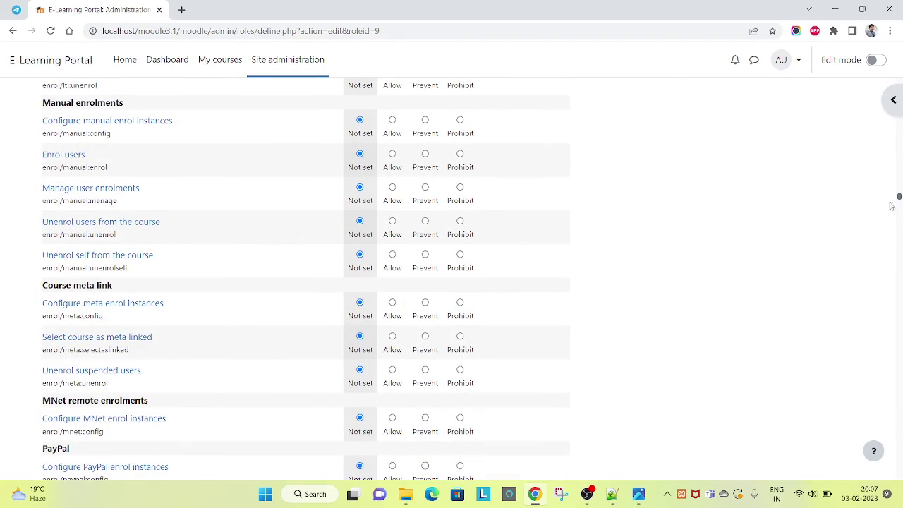
{"action": "left_click_drag", "start_coordinate": [899, 197], "coordinate": [899, 459]}
{"action": "scroll", "coordinate": [729, 378], "scroll_direction": "down", "scroll_amount": 15}
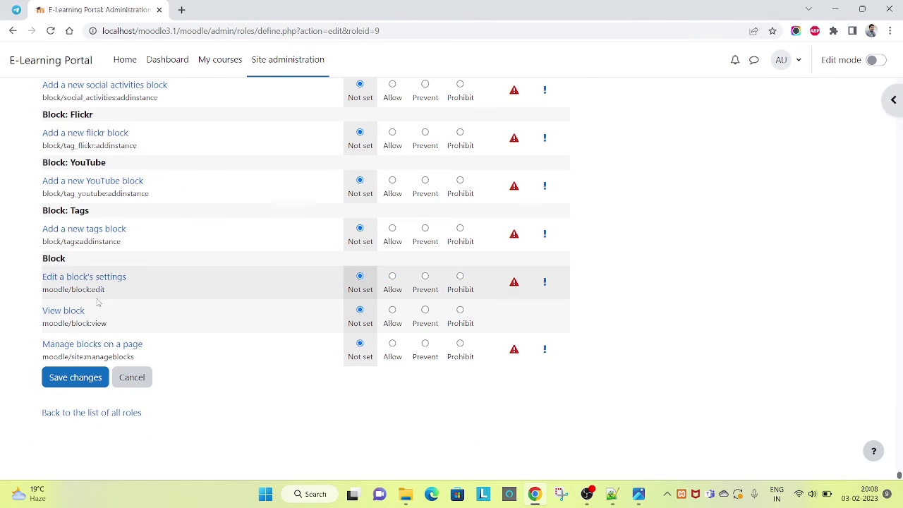
{"action": "left_click", "coordinate": [73, 381]}
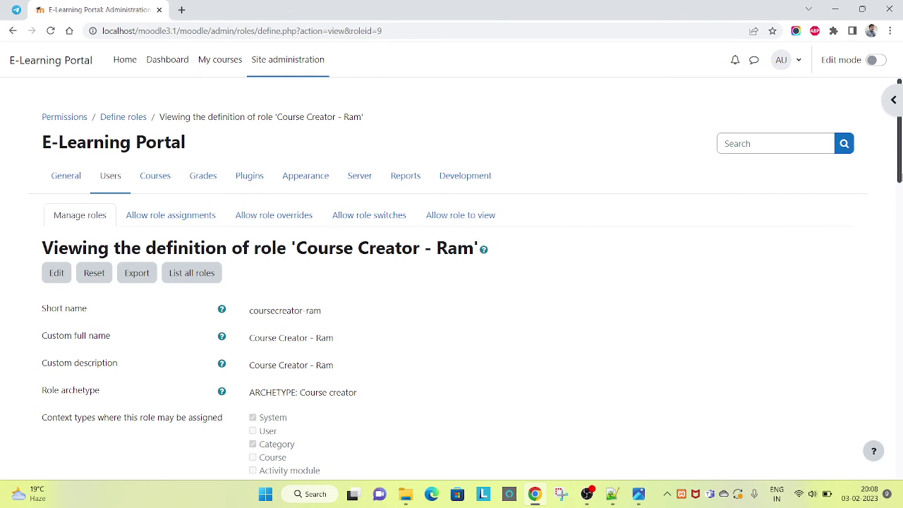
Step: Reopen the custom Course creator role for editing and review the context types where it may be assigned
{"action": "left_click_drag", "start_coordinate": [899, 175], "coordinate": [880, 201]}
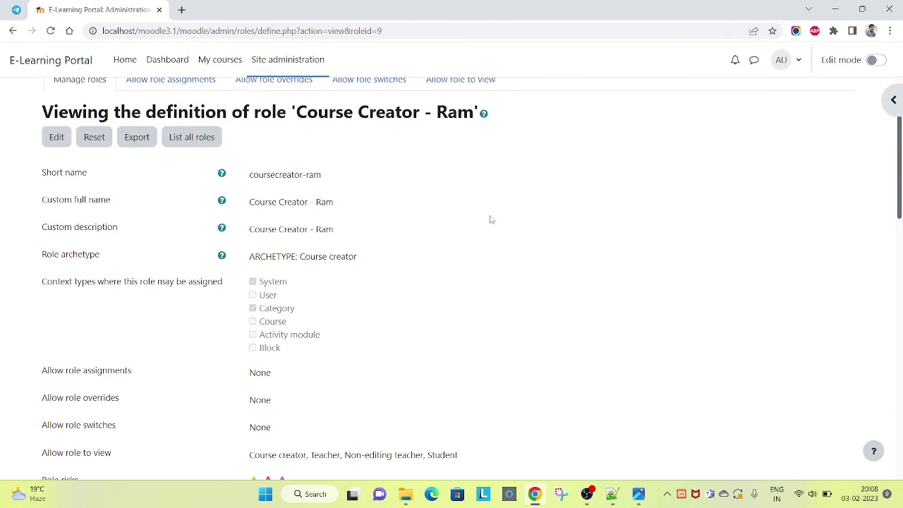
{"action": "left_click", "coordinate": [54, 141]}
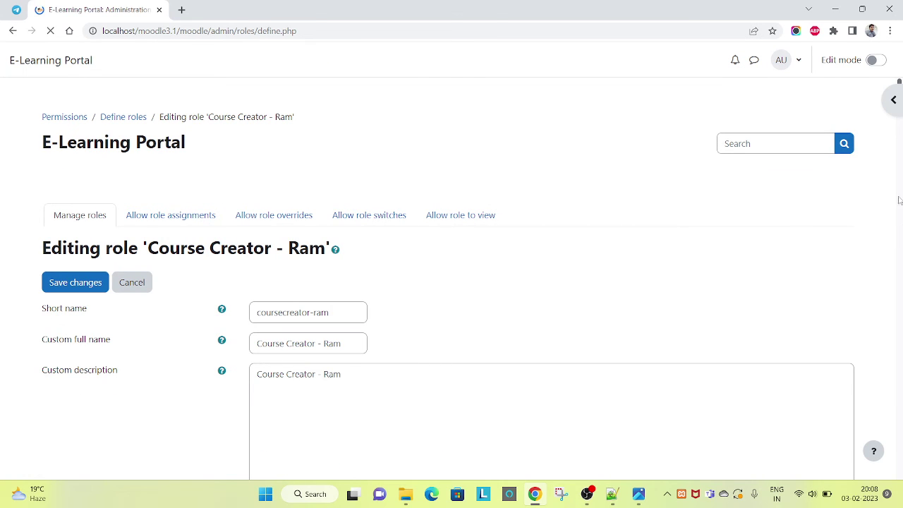
{"action": "scroll", "coordinate": [478, 212], "scroll_direction": "down", "scroll_amount": 5}
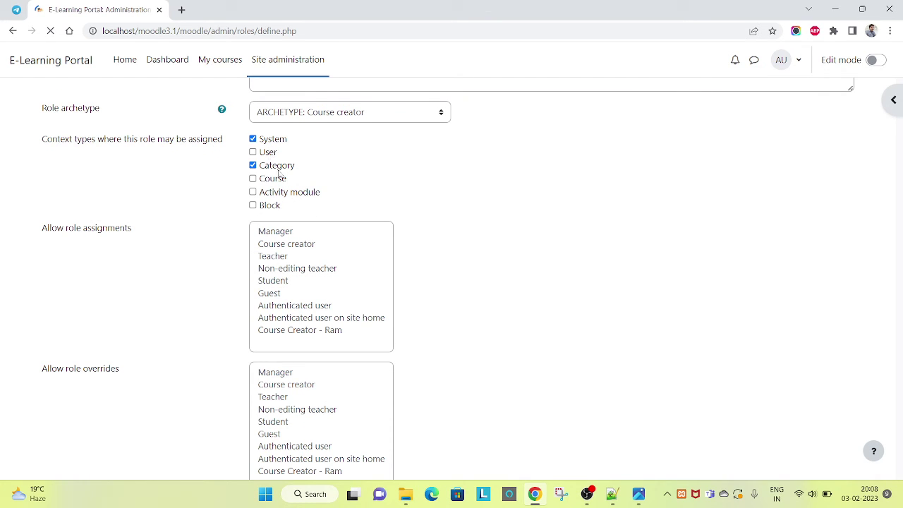
{"action": "left_click_drag", "start_coordinate": [272, 139], "coordinate": [278, 203]}
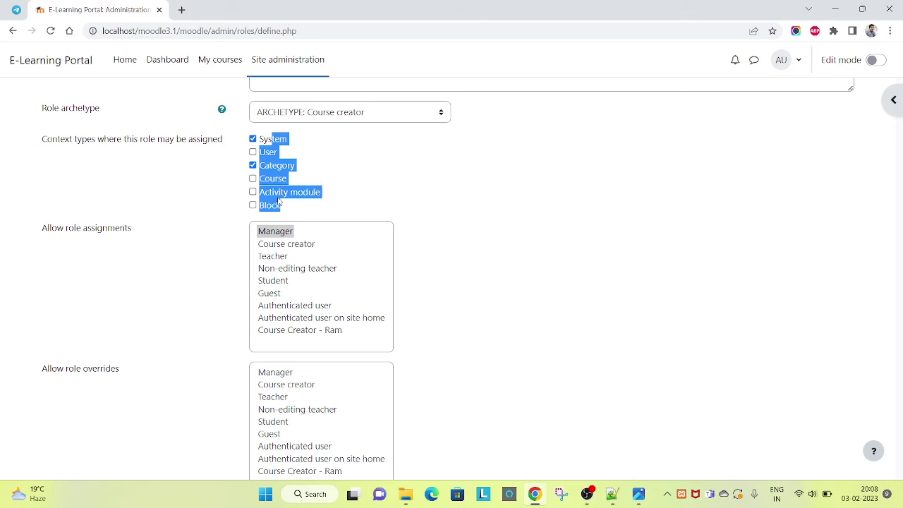
{"action": "left_click", "coordinate": [153, 200]}
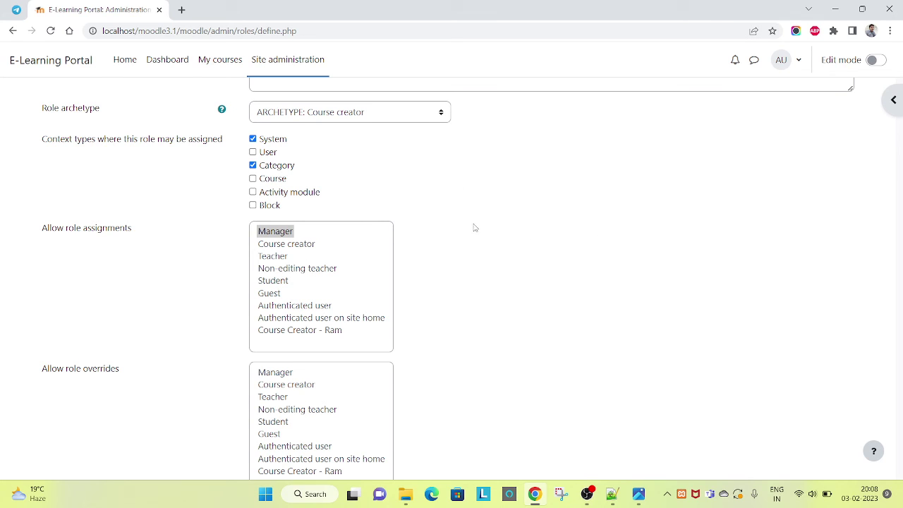
Step: Select Teacher and Non-editing teacher as the roles this role is allowed to assign
{"action": "left_click_drag", "start_coordinate": [279, 274], "coordinate": [288, 247]}
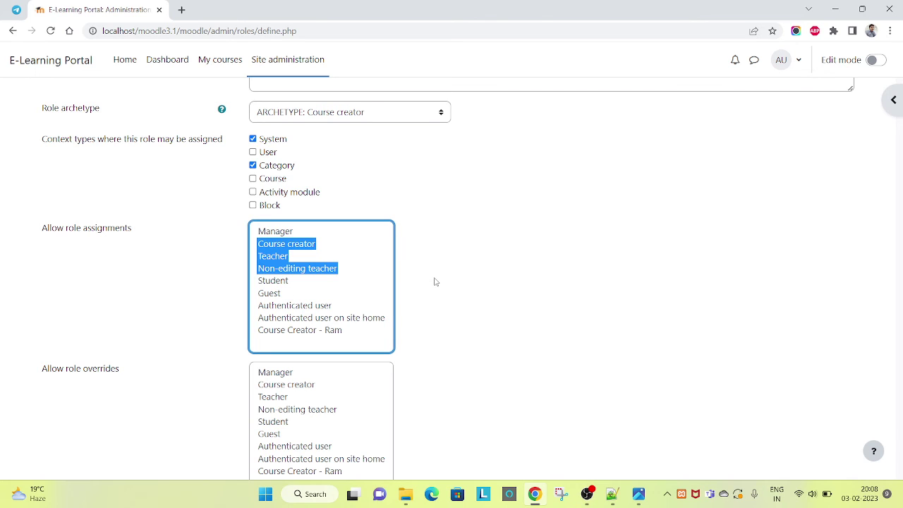
{"action": "left_click", "coordinate": [287, 245]}
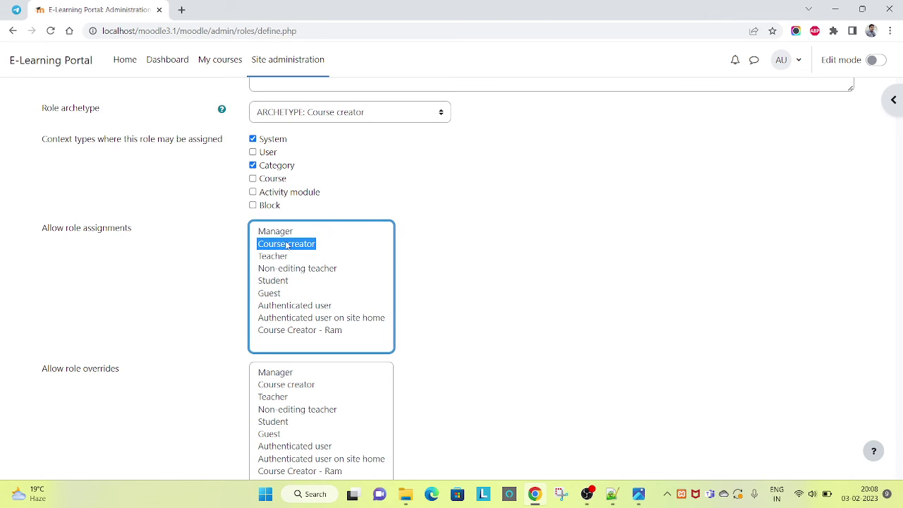
{"action": "left_click", "coordinate": [287, 245], "text": "ctrl"}
{"action": "left_click", "coordinate": [287, 244], "text": "ctrl"}
{"action": "left_click", "coordinate": [280, 258]}
{"action": "left_click", "coordinate": [302, 269], "text": "ctrl"}
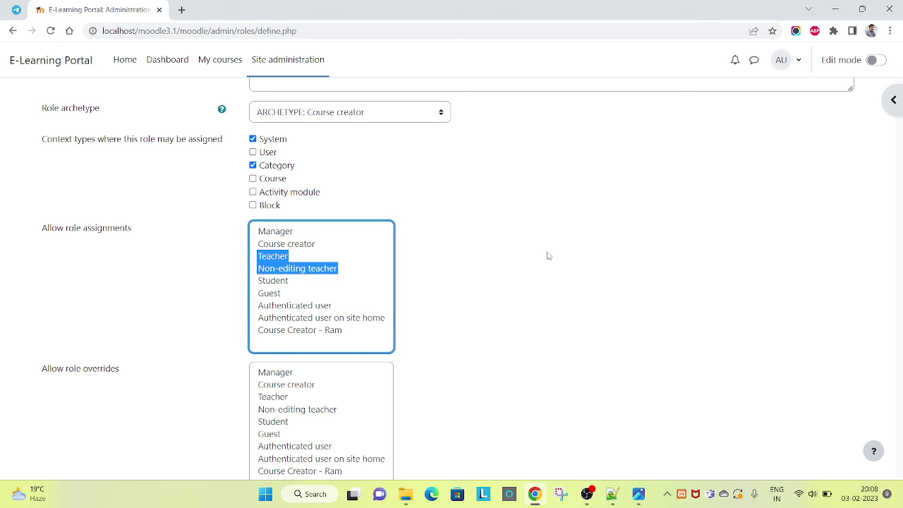
Step: Review the role's override, switch and view settings, and check the topic outline in the roles.jpg image
{"action": "scroll", "coordinate": [434, 272], "scroll_direction": "down", "scroll_amount": 3}
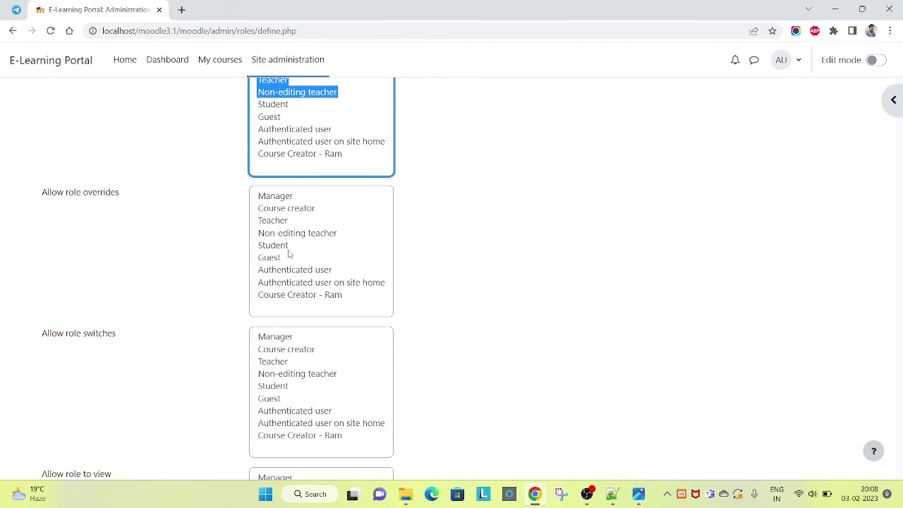
{"action": "scroll", "coordinate": [288, 254], "scroll_direction": "down", "scroll_amount": 4}
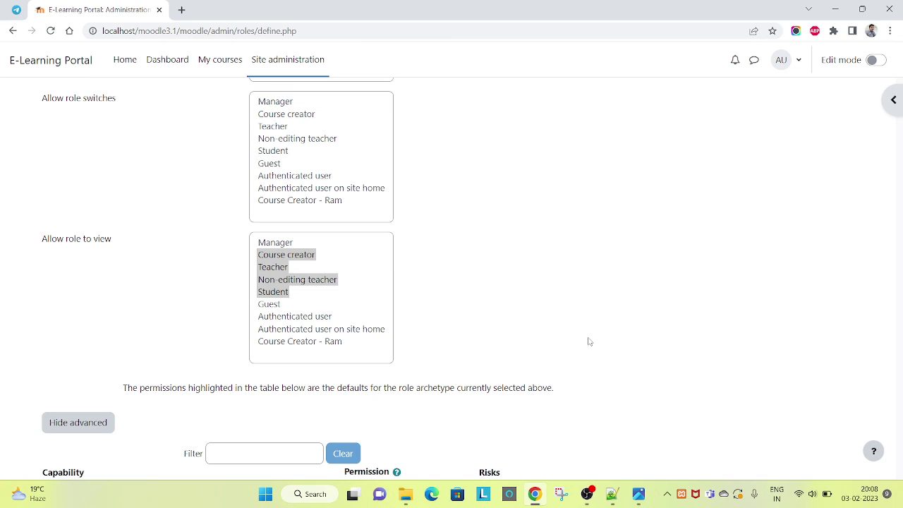
{"action": "left_click", "coordinate": [639, 496]}
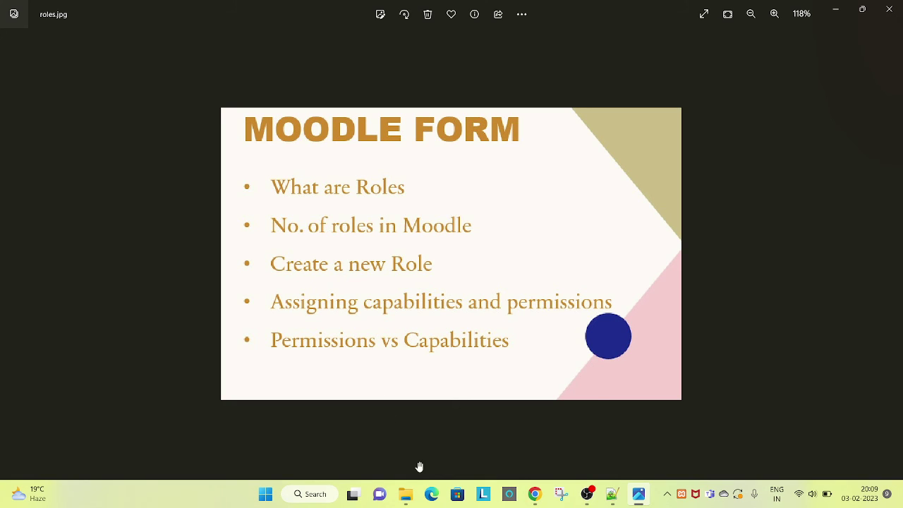
{"action": "mouse_move", "coordinate": [535, 494]}
{"action": "left_click", "coordinate": [482, 426]}
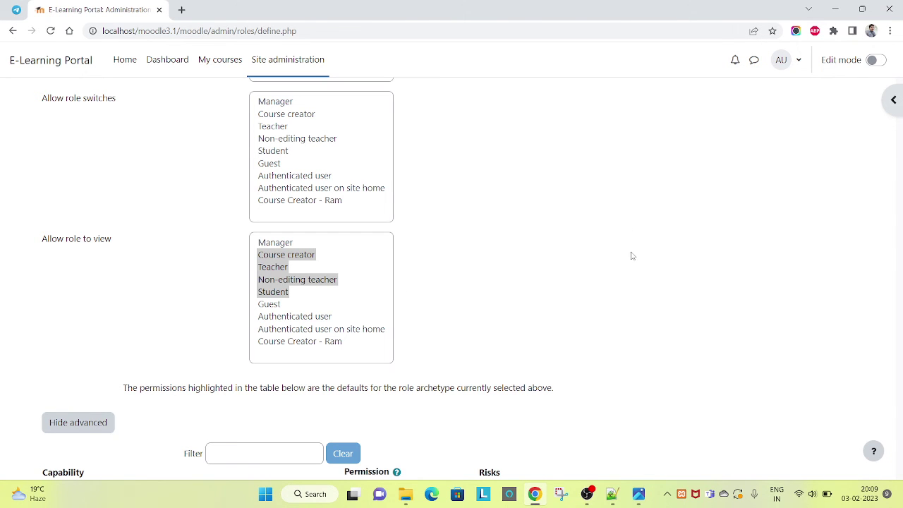
Step: Leave the role form without saving and open the Define roles page from the Users administration
{"action": "scroll", "coordinate": [600, 349], "scroll_direction": "up", "scroll_amount": 15}
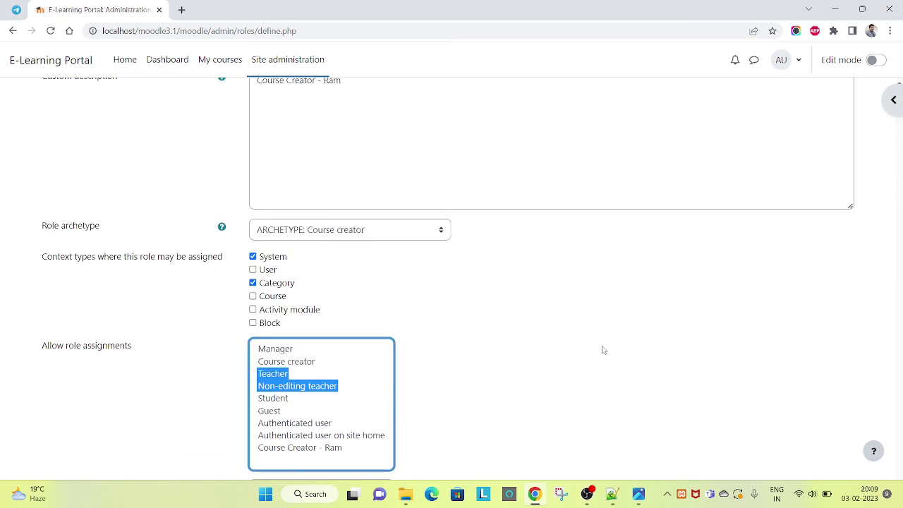
{"action": "left_click", "coordinate": [111, 178]}
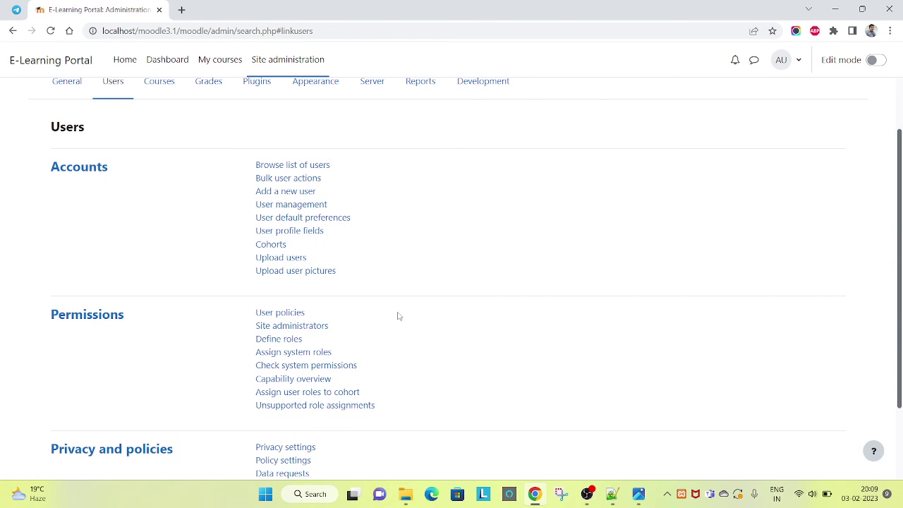
{"action": "left_click", "coordinate": [268, 341]}
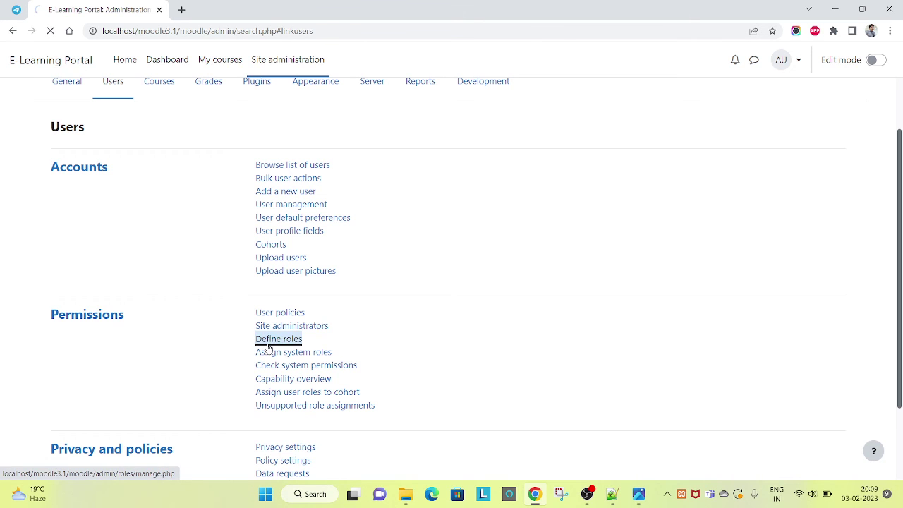
{"action": "scroll", "coordinate": [243, 275], "scroll_direction": "down", "scroll_amount": 2}
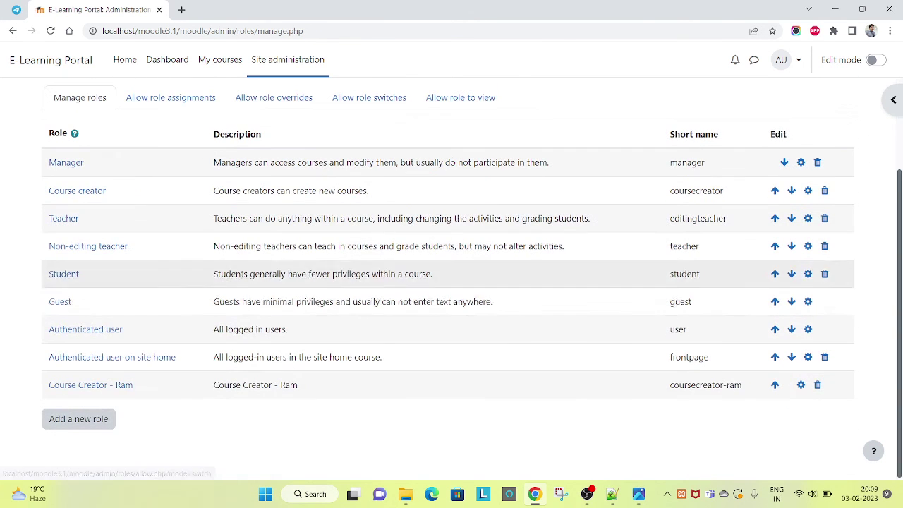
Step: Examine the predefined roles from Manager to Authenticated user on site home, with their descriptions
{"action": "left_click_drag", "start_coordinate": [45, 162], "coordinate": [215, 369]}
{"action": "left_click", "coordinate": [215, 369]}
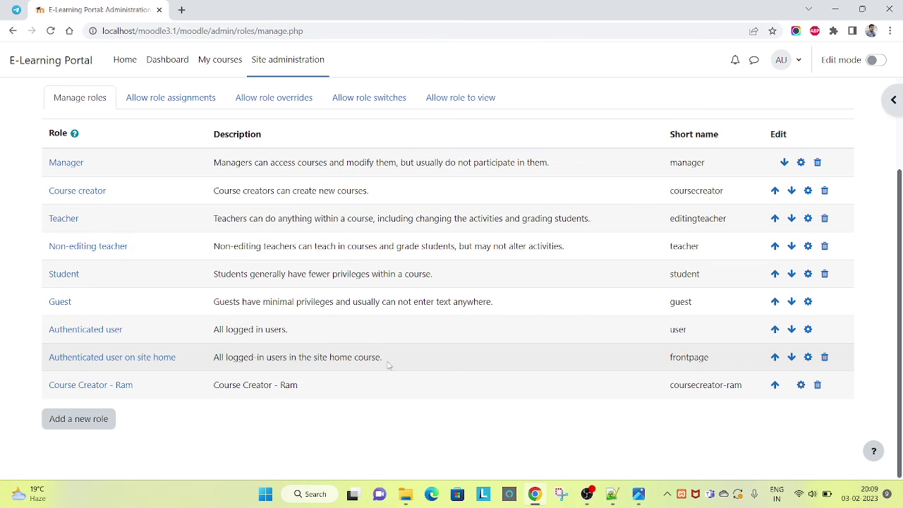
{"action": "left_click_drag", "start_coordinate": [385, 365], "coordinate": [44, 154]}
{"action": "left_click", "coordinate": [48, 143]}
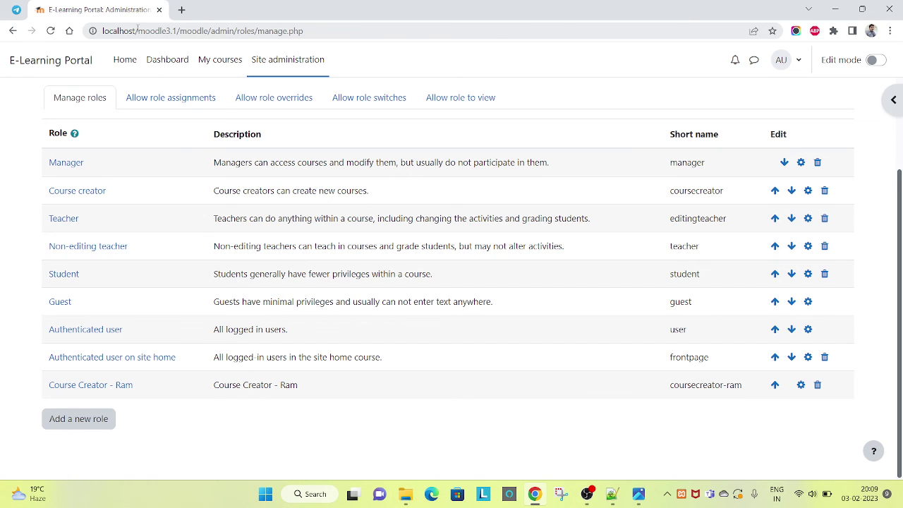
{"action": "left_click_drag", "start_coordinate": [44, 159], "coordinate": [392, 347]}
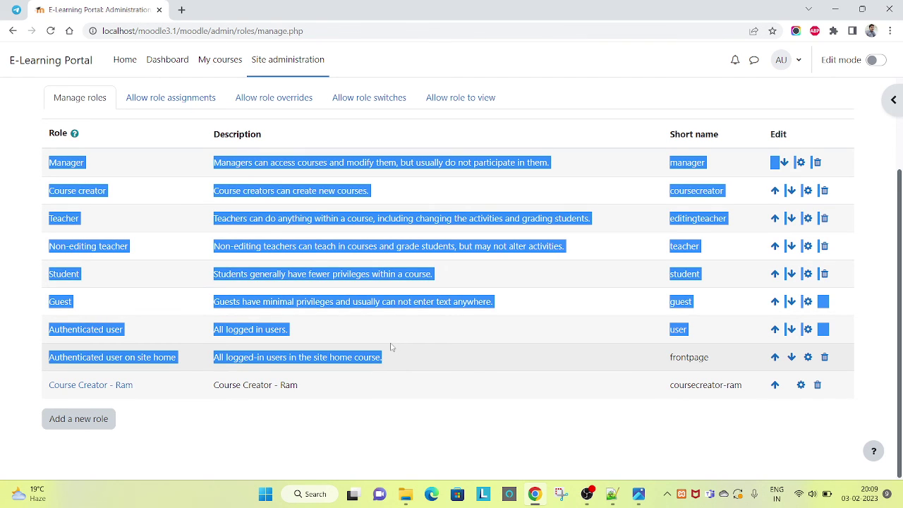
{"action": "left_click", "coordinate": [392, 347]}
Step: Switch between the roles.jpg outline and Moodle's role list to recap the topics on roles, capabilities and permissions
{"action": "key", "text": "alt+Tab"}
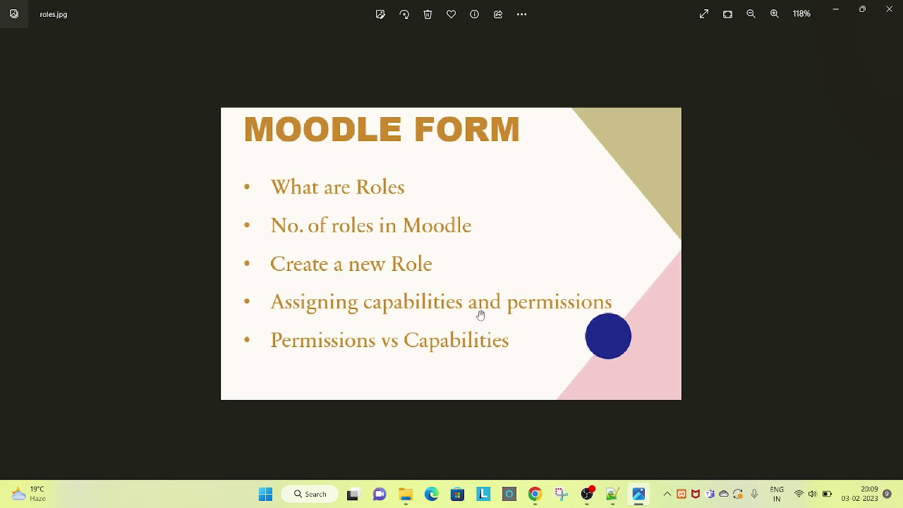
{"action": "key", "text": "alt+Tab"}
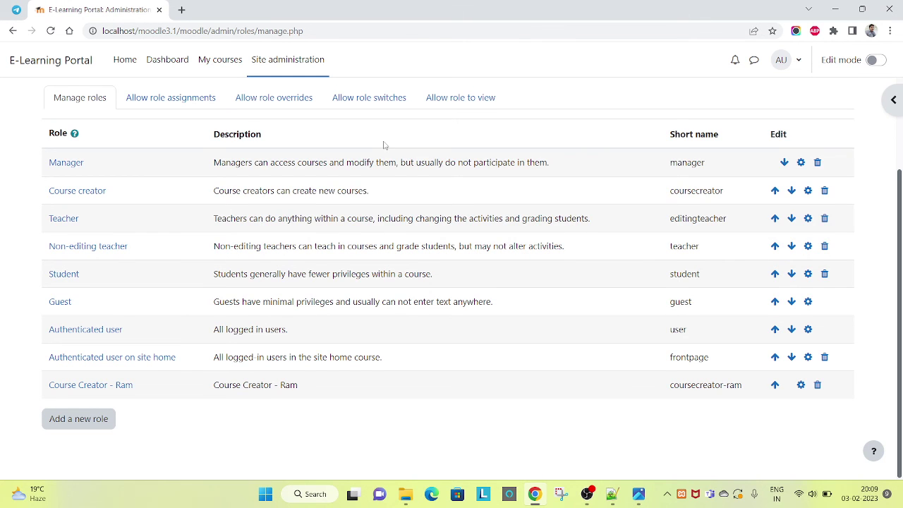
{"action": "scroll", "coordinate": [383, 146], "scroll_direction": "up", "scroll_amount": 2}
{"action": "scroll", "coordinate": [196, 261], "scroll_direction": "down", "scroll_amount": 2}
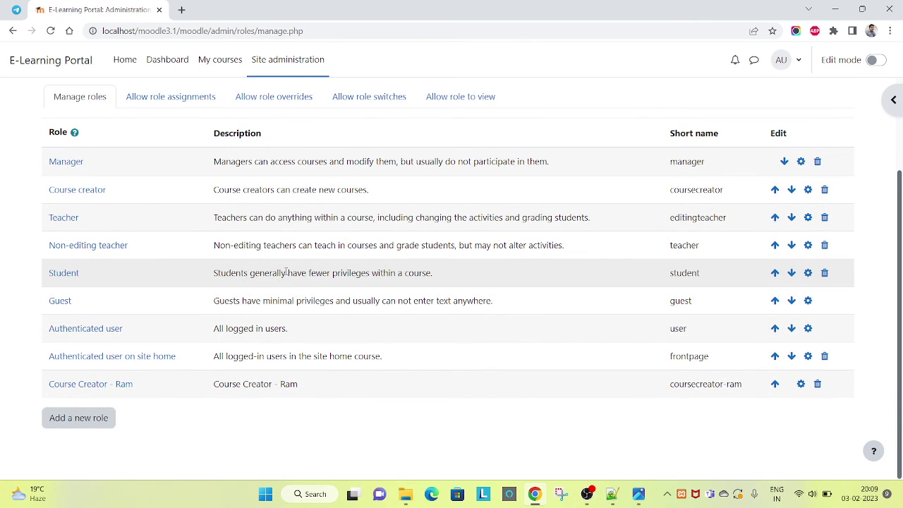
{"action": "scroll", "coordinate": [287, 268], "scroll_direction": "up", "scroll_amount": 1}
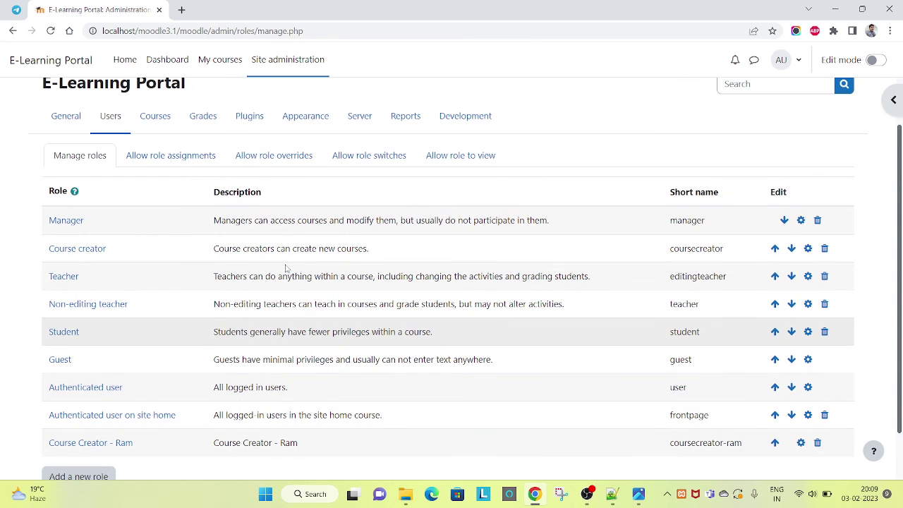
{"action": "key", "text": "alt+Tab"}
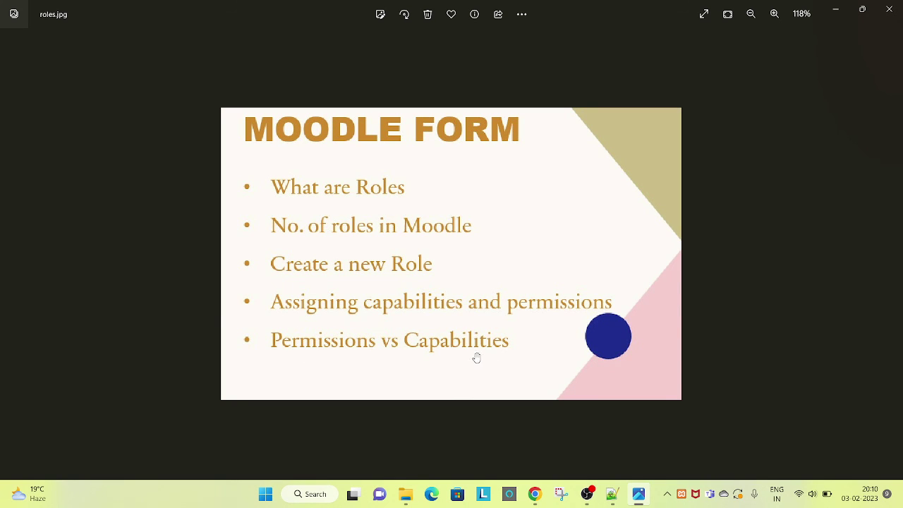
{"action": "key", "text": "alt+Tab"}
{"action": "scroll", "coordinate": [403, 322], "scroll_direction": "down", "scroll_amount": 3}
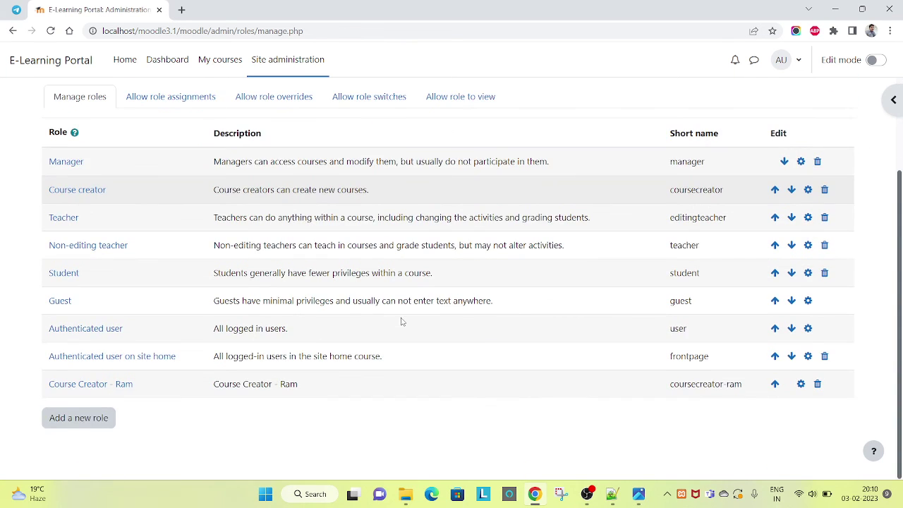
{"action": "scroll", "coordinate": [401, 320], "scroll_direction": "up", "scroll_amount": 3}
{"action": "scroll", "coordinate": [188, 308], "scroll_direction": "down", "scroll_amount": 3}
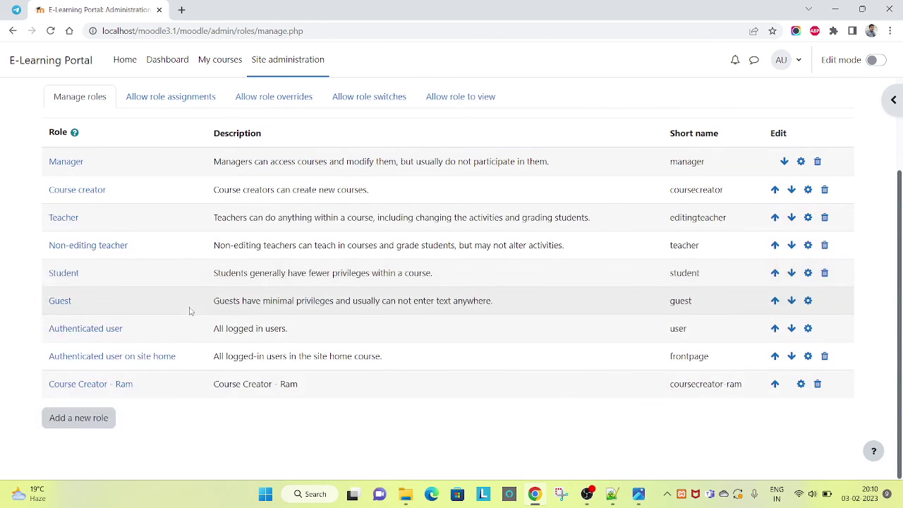